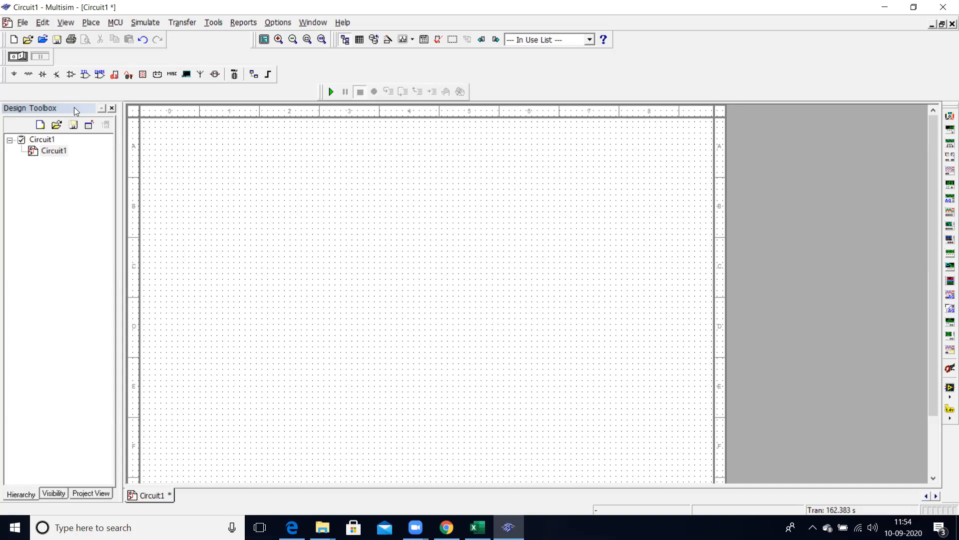
Place a 1N4001 diode from the Diodes group on the schematic, right of the sheet's centre
click(43, 75)
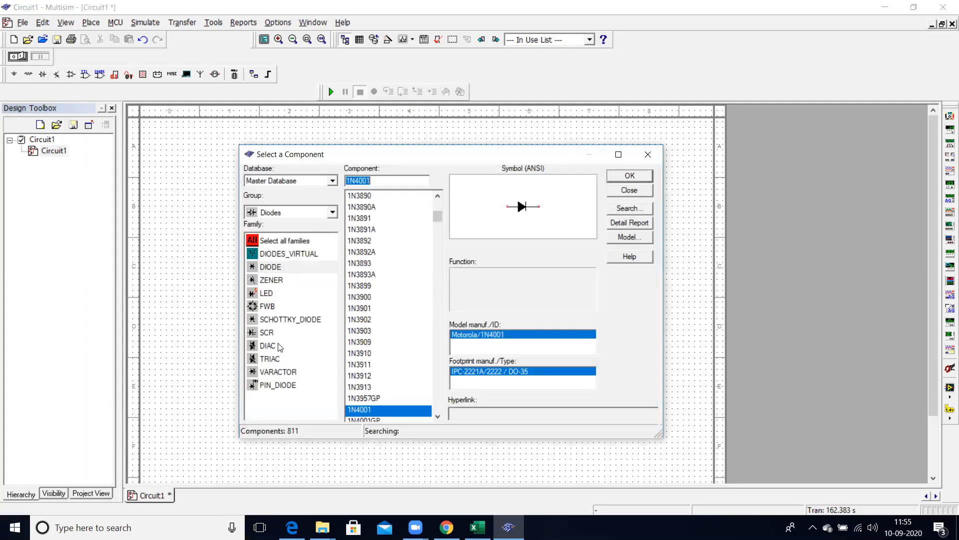
drag(370, 154, 362, 147)
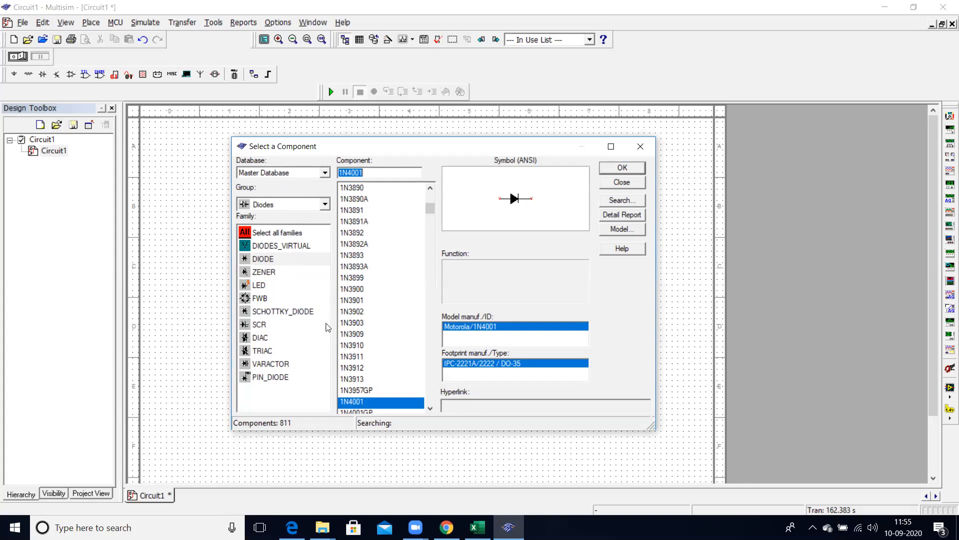
click(293, 265)
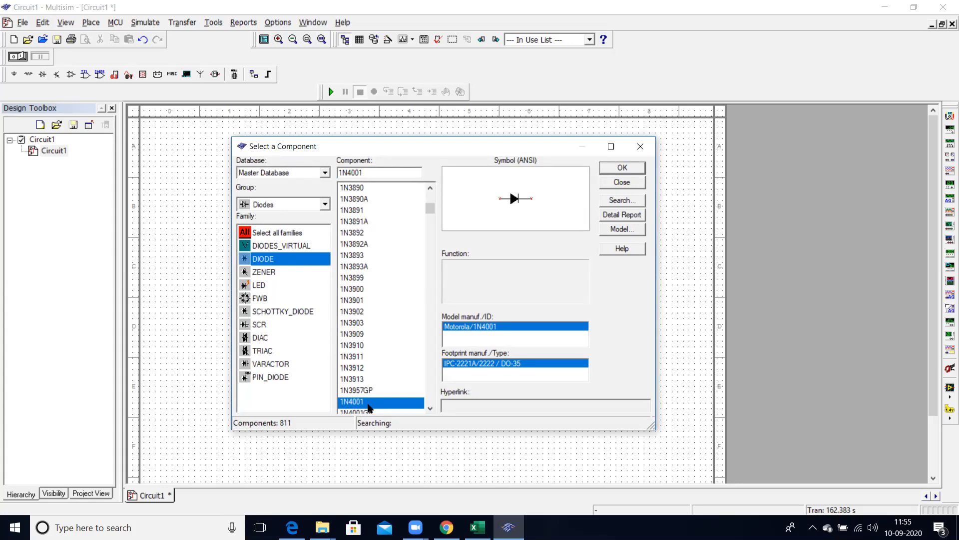
click(622, 170)
click(441, 241)
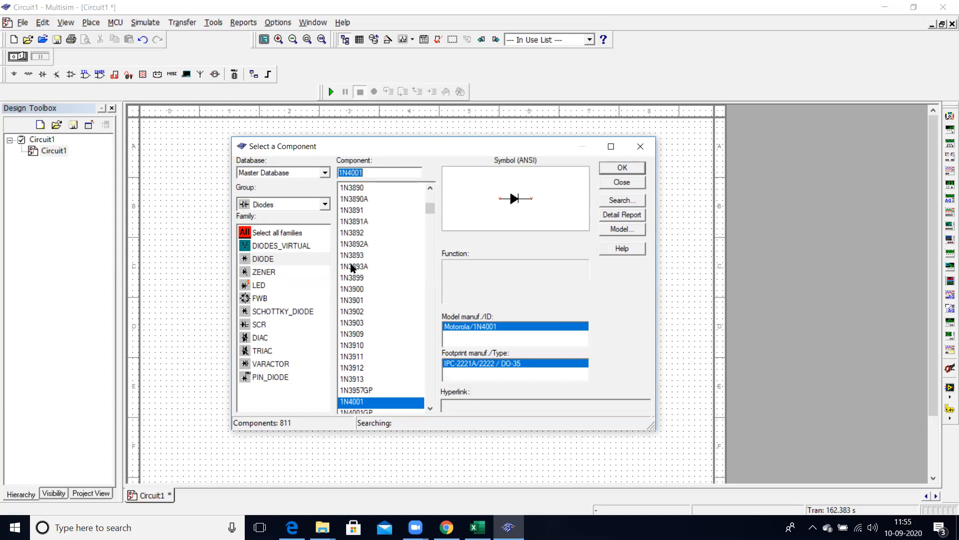
Place a 1 kΩ resistor from the Basic group on the schematic, to the upper left of the diode
click(329, 205)
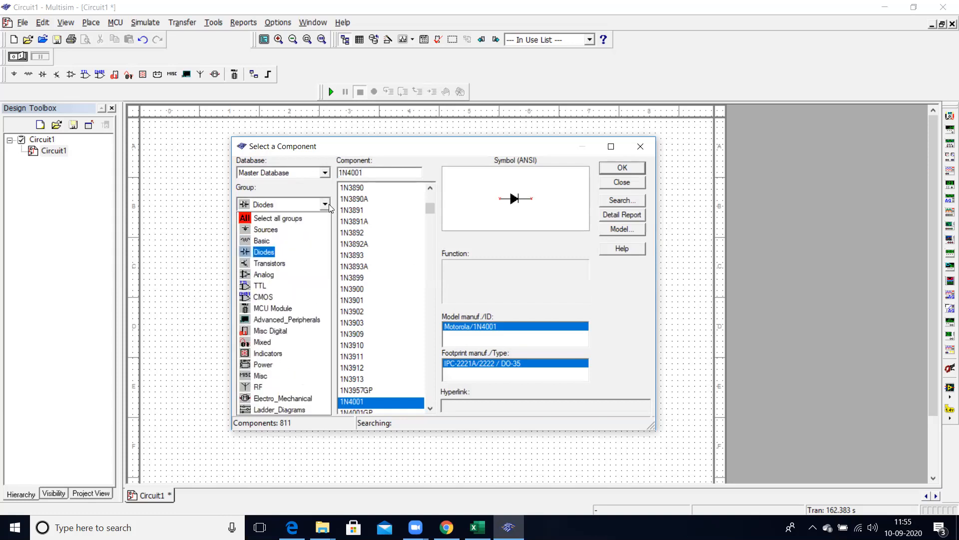
click(264, 242)
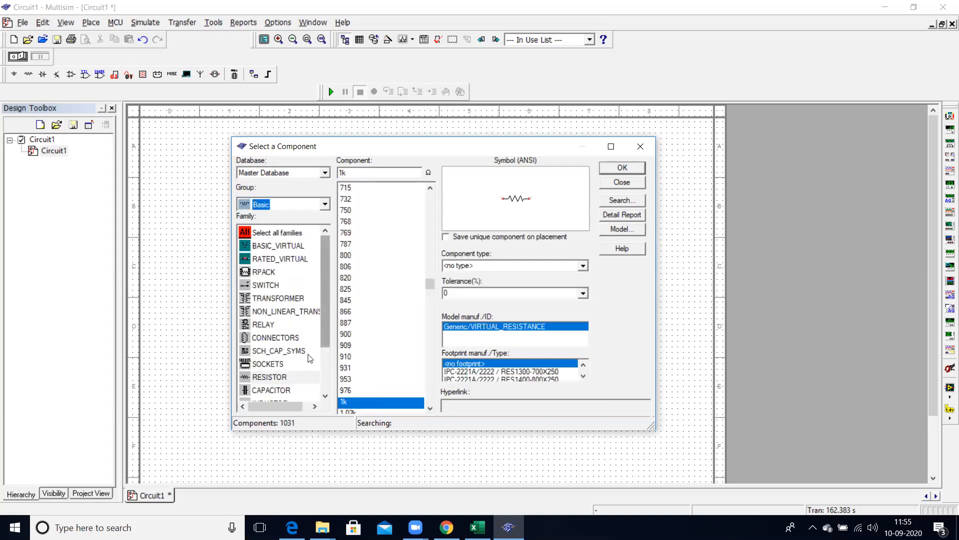
click(261, 379)
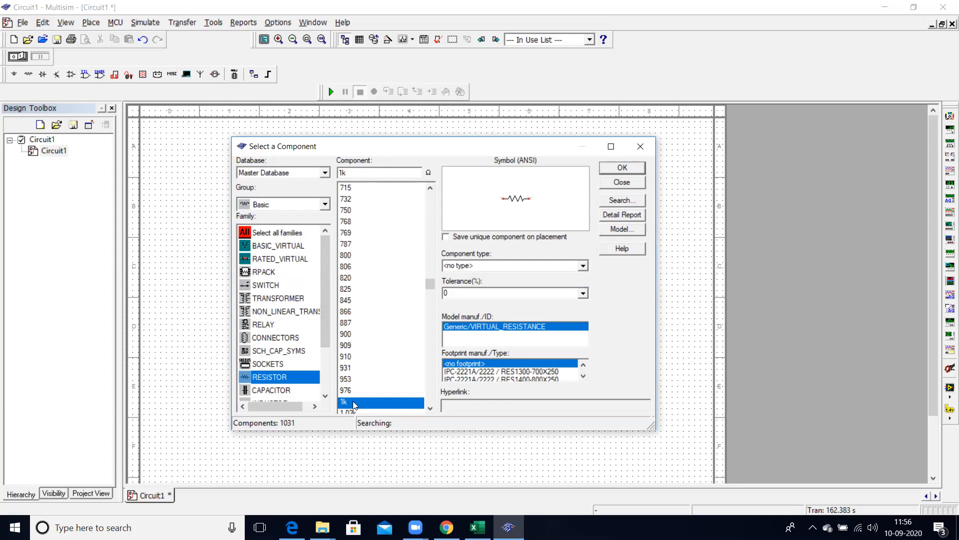
click(621, 168)
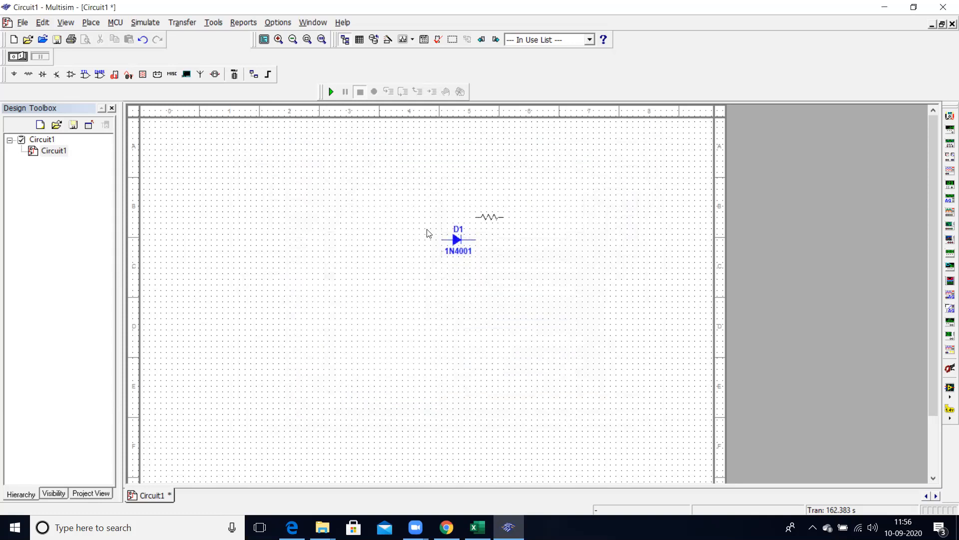
click(339, 202)
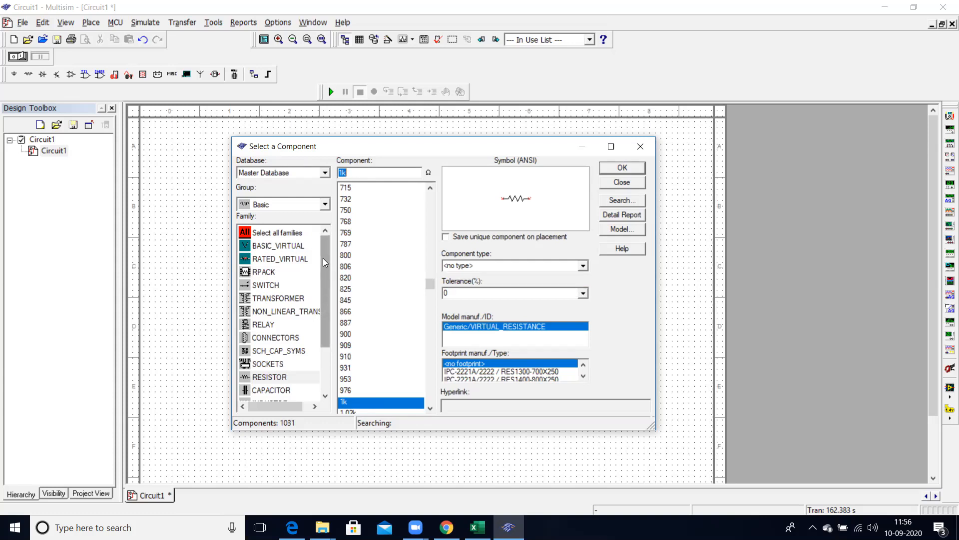
Place a DC_POWER voltage source from the Sources group to the lower left of the resistor
click(325, 205)
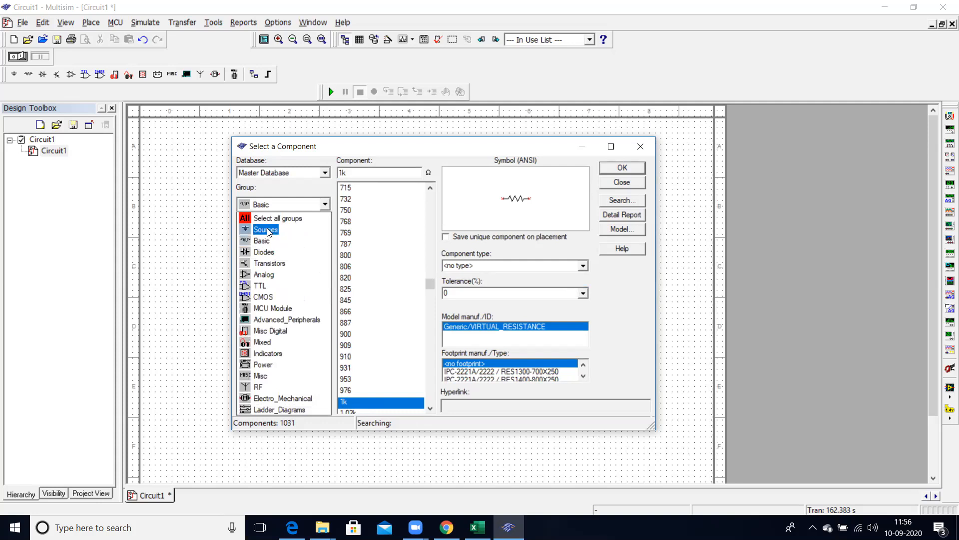
click(268, 230)
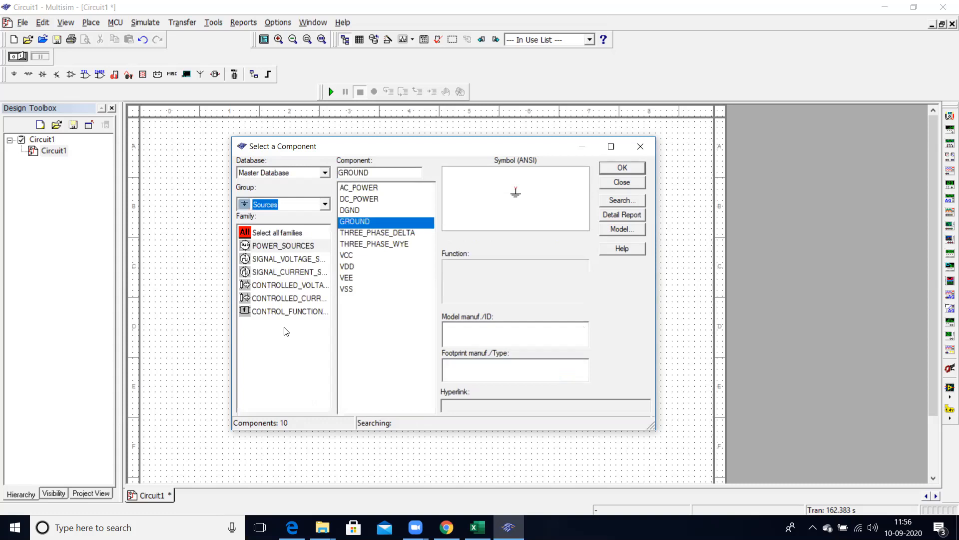
click(364, 200)
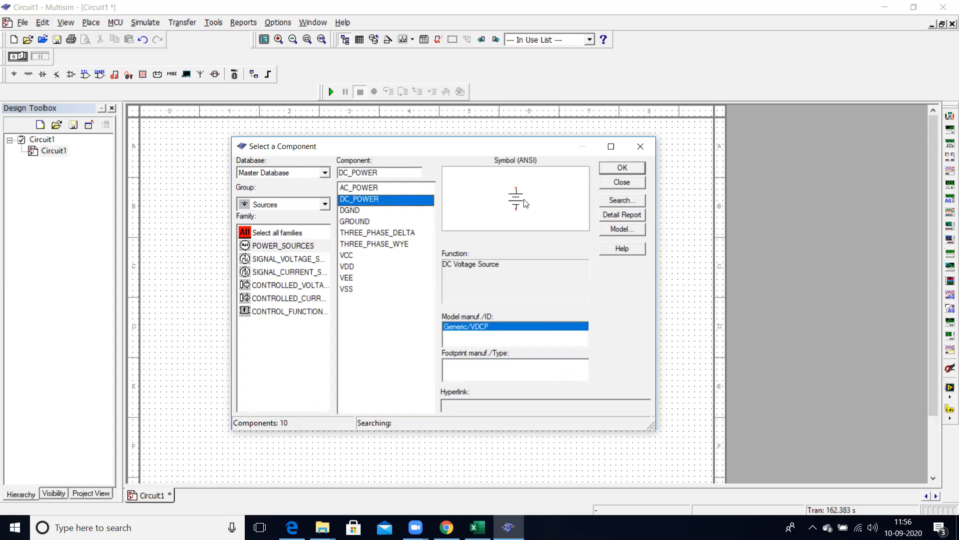
click(622, 167)
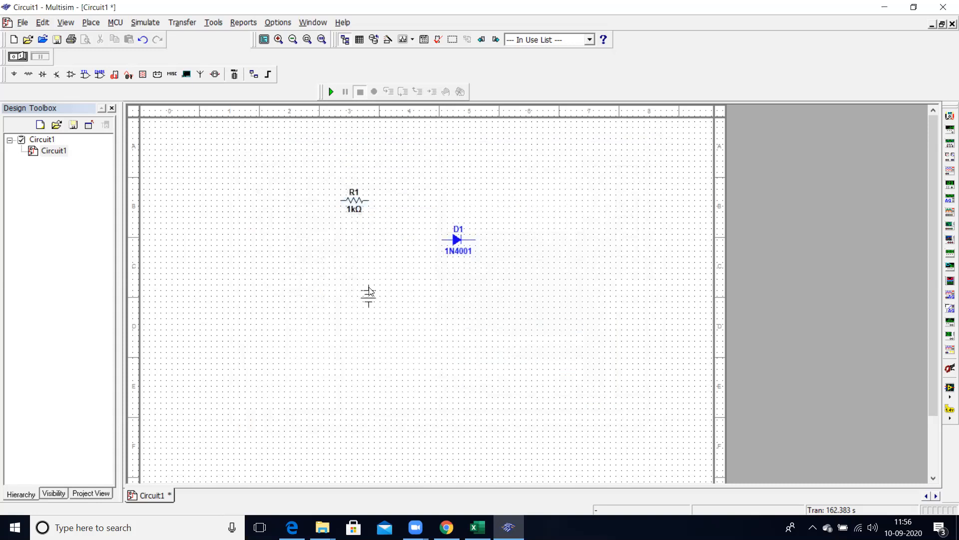
click(274, 245)
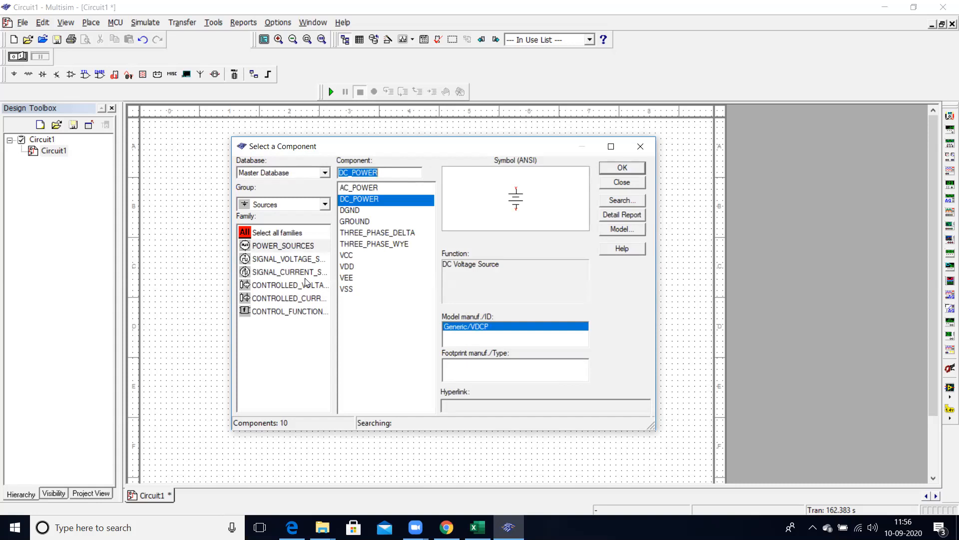
Place a GROUND symbol below the resistor and finish adding components
click(350, 224)
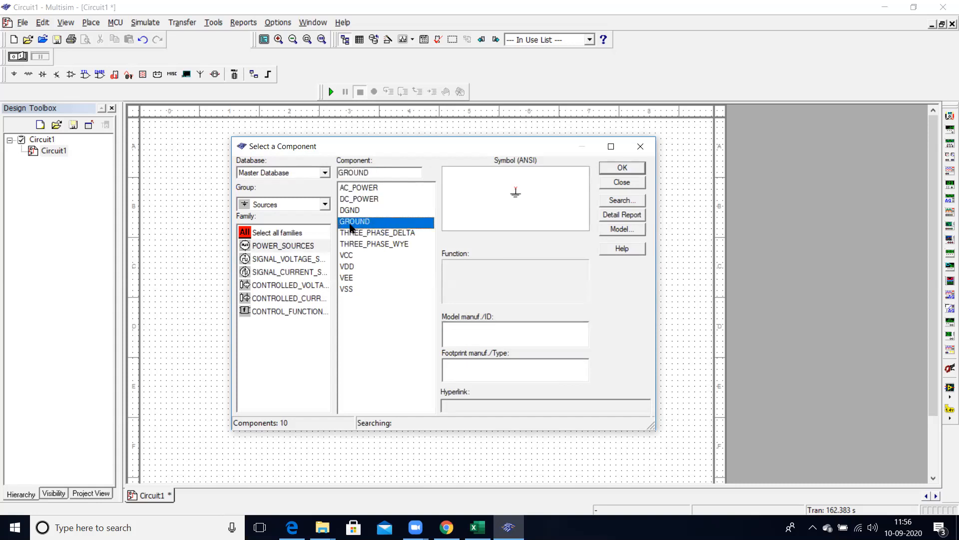
click(618, 171)
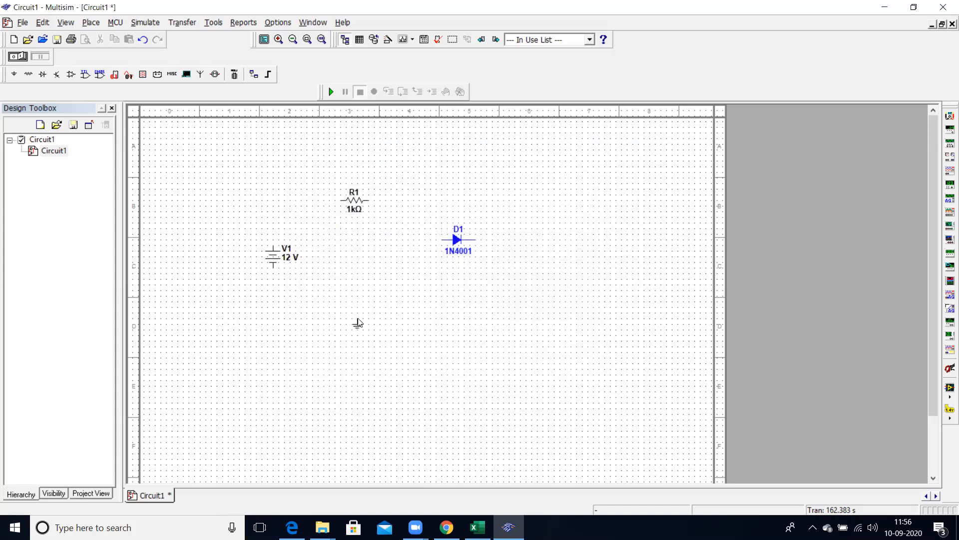
click(365, 320)
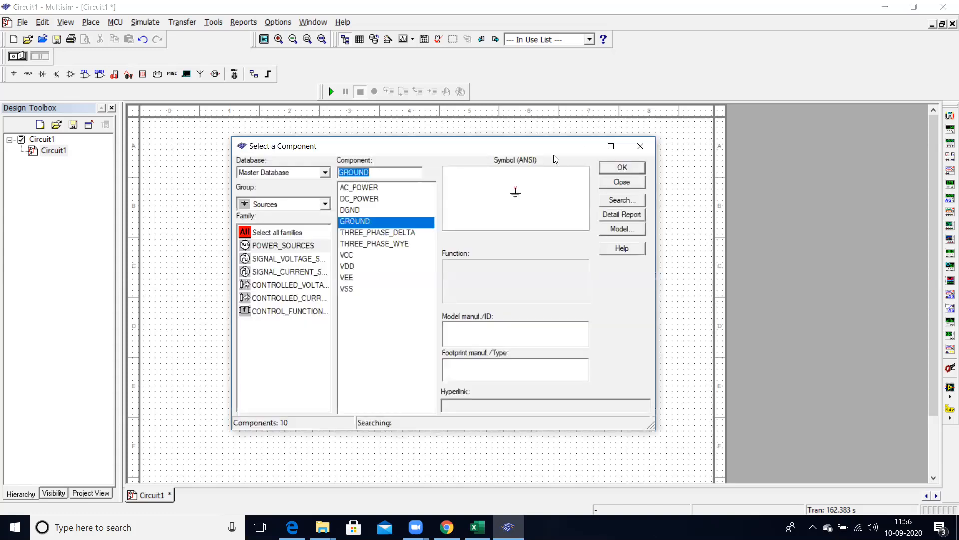
drag(549, 153, 512, 143)
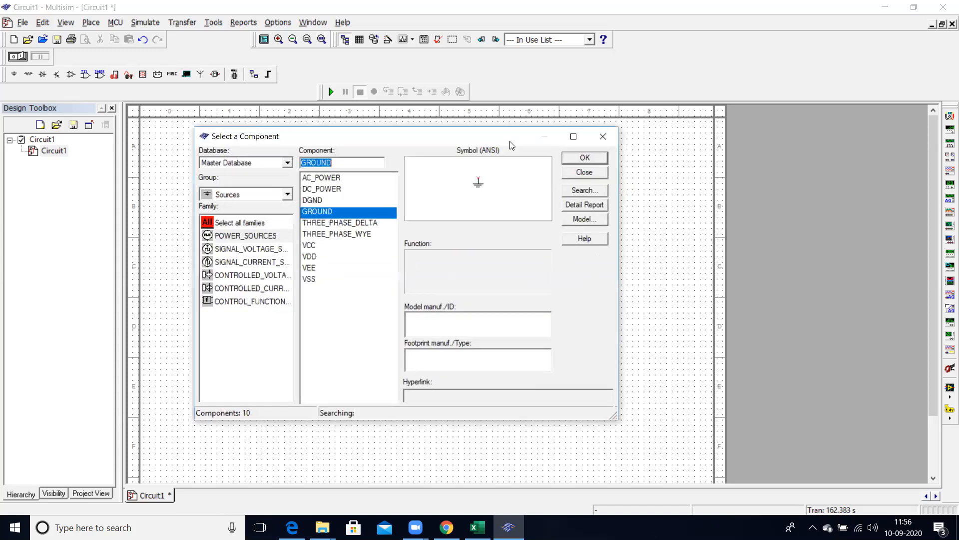
click(607, 135)
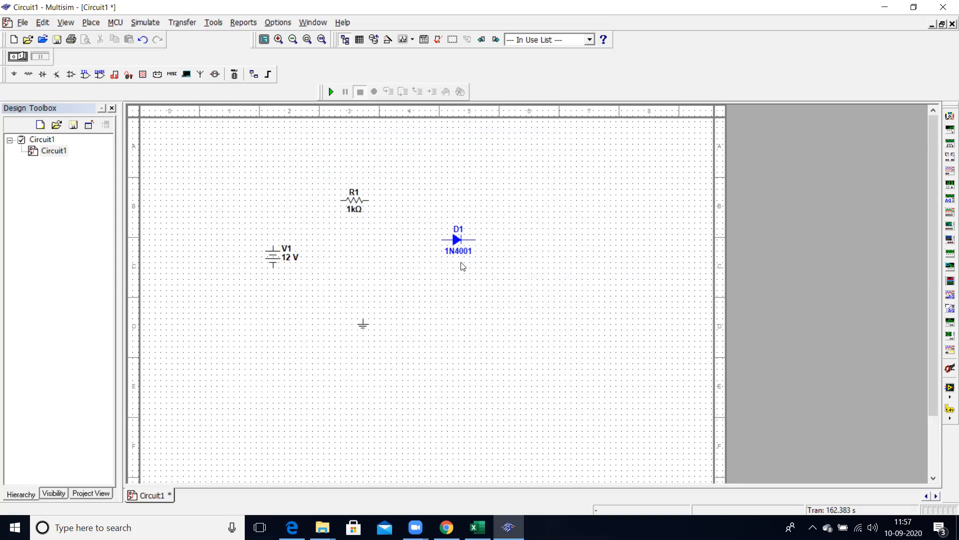
Rotate the diode 90 degrees clockwise and move it slightly up
click(456, 240)
right_click(455, 240)
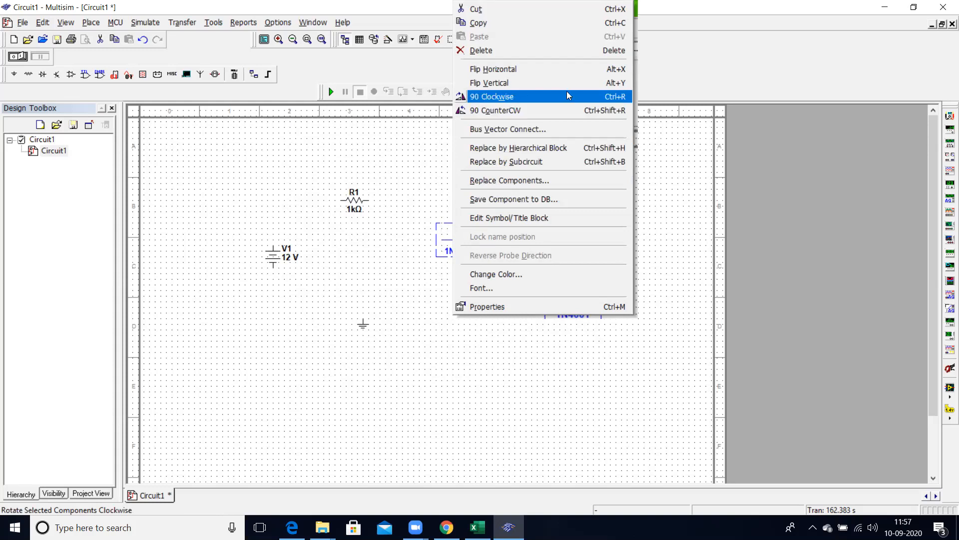
click(617, 96)
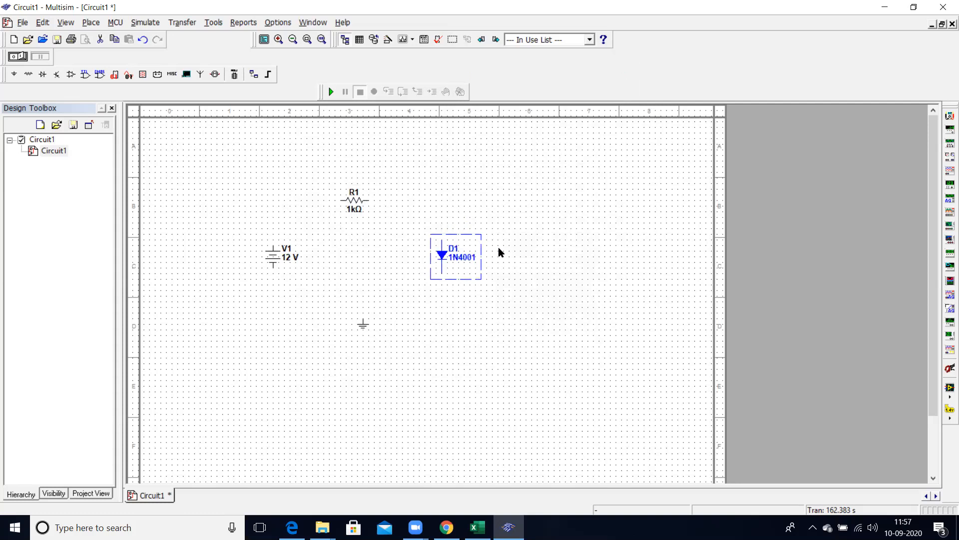
drag(443, 256, 441, 233)
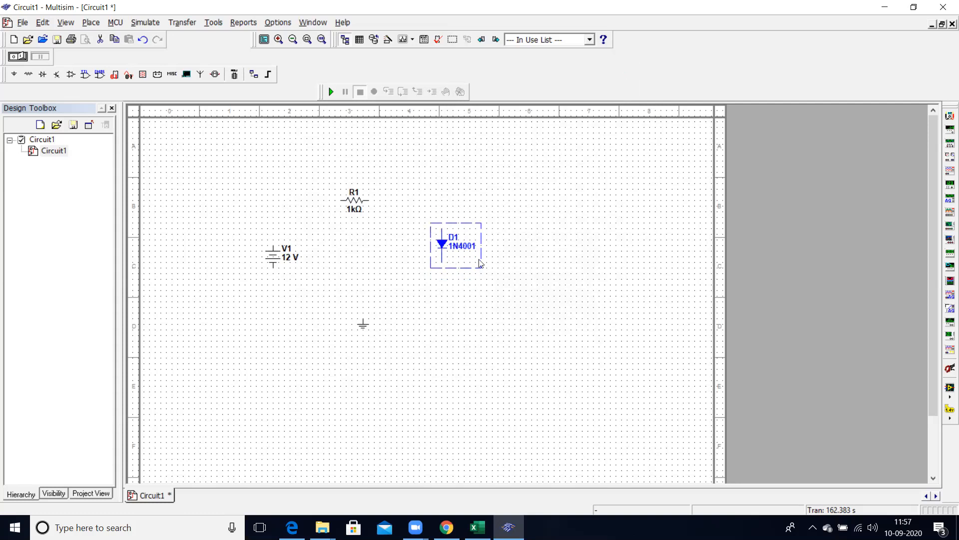
click(497, 249)
Place two multimeters, one above the gap between the resistor and diode, the other to the diode's upper right
click(946, 119)
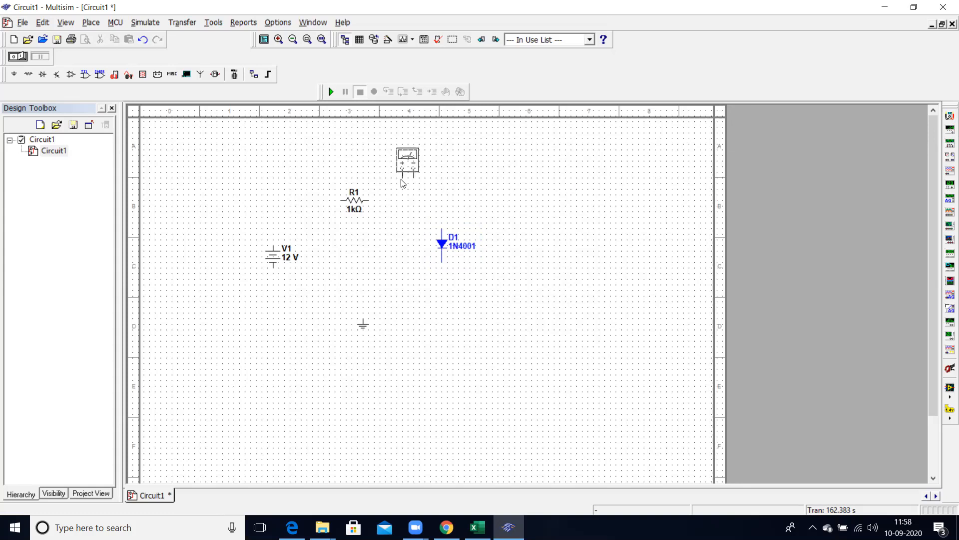
click(392, 176)
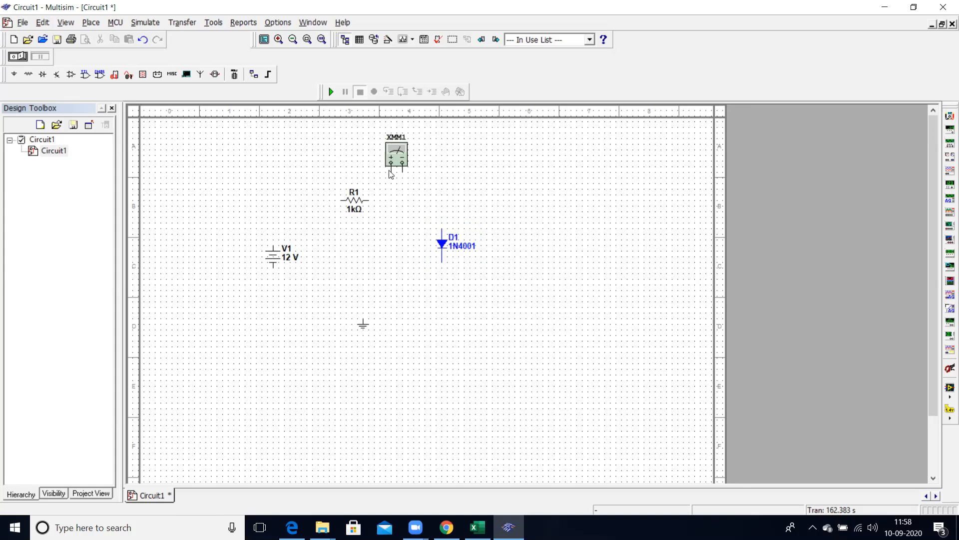
click(947, 117)
click(508, 214)
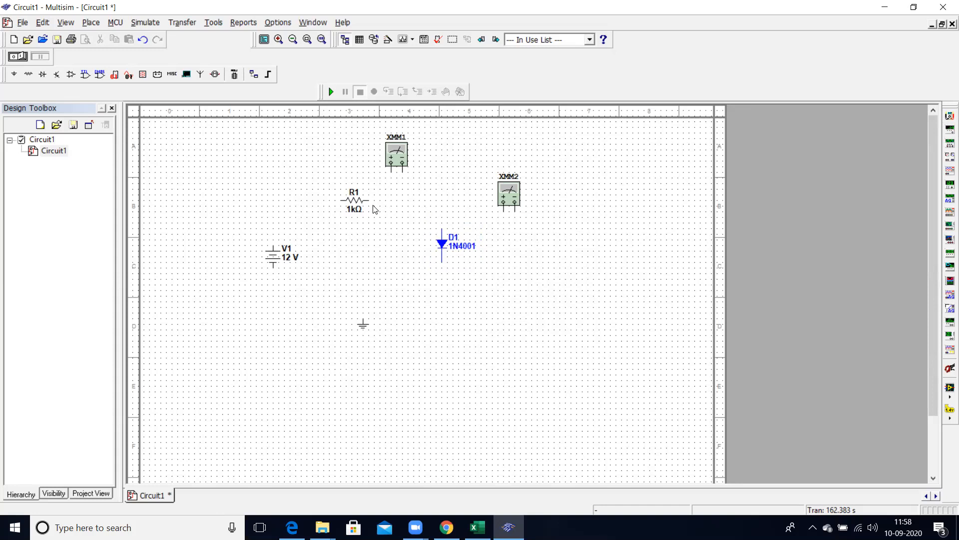
Wire the first multimeter in series, its positive terminal to the resistor and its negative terminal to the diode's anode
click(391, 174)
click(373, 199)
click(402, 170)
click(440, 227)
Close the loop by wiring the DC source to the resistor and the diode's cathode, and ground the return wire
click(273, 245)
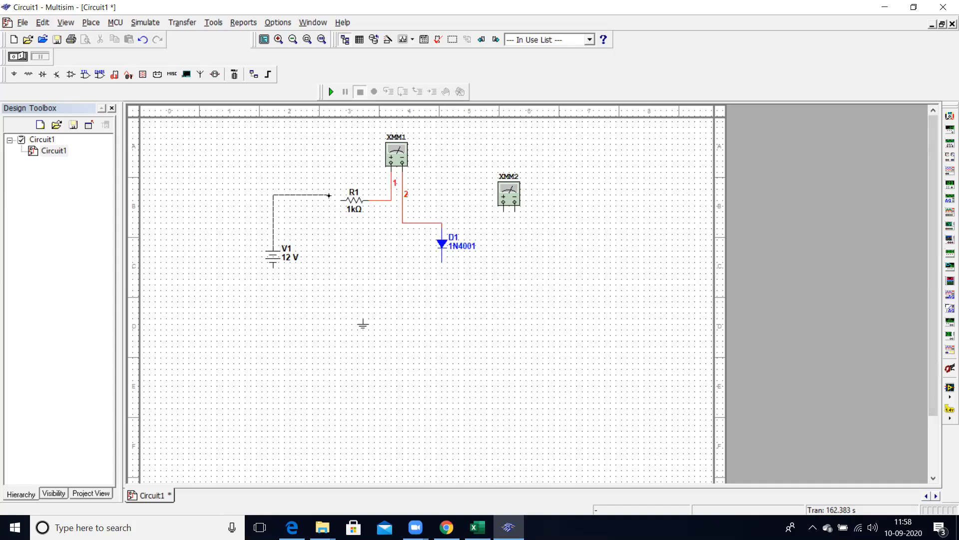
click(338, 199)
click(272, 268)
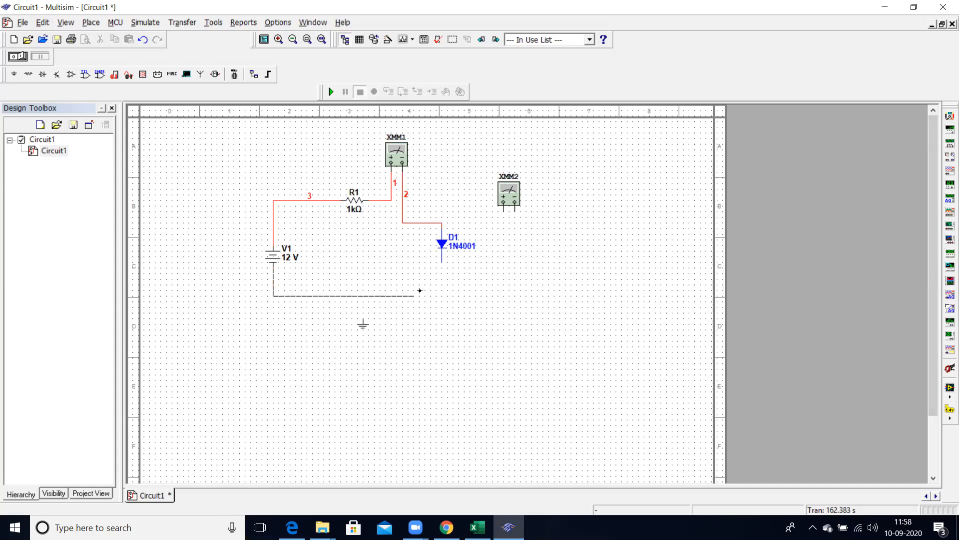
click(442, 264)
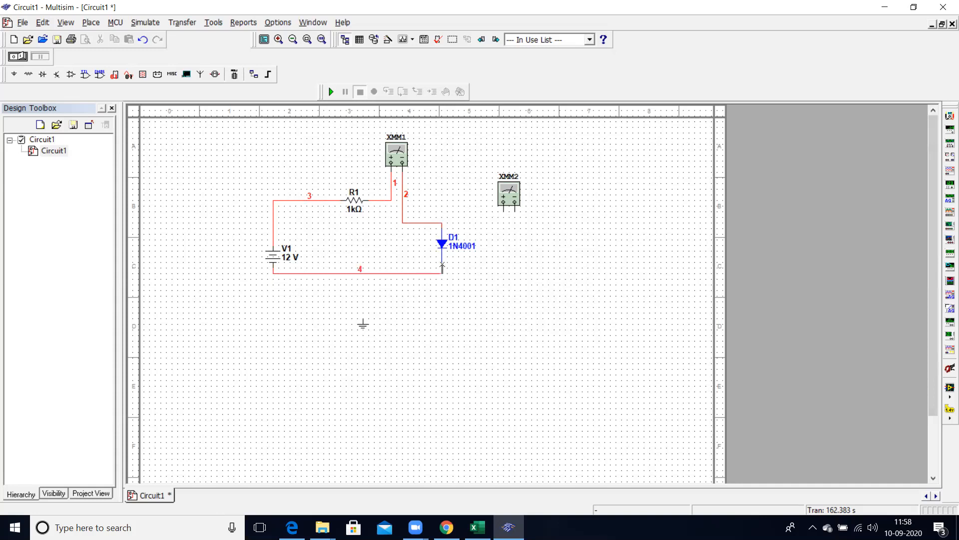
click(362, 318)
click(363, 273)
Connect the second multimeter in parallel with the diode, positive terminal to the anode side and negative terminal to the cathode side
click(503, 211)
click(441, 222)
click(515, 211)
click(442, 273)
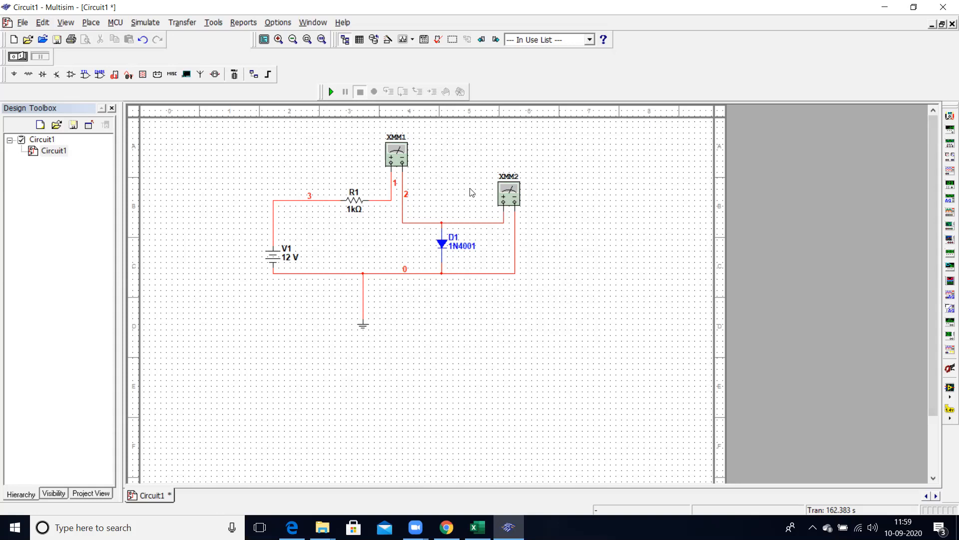
Set the series multimeter XMM1 to measure DC current and place its readout clear of the circuit
click(396, 159)
double_click(396, 159)
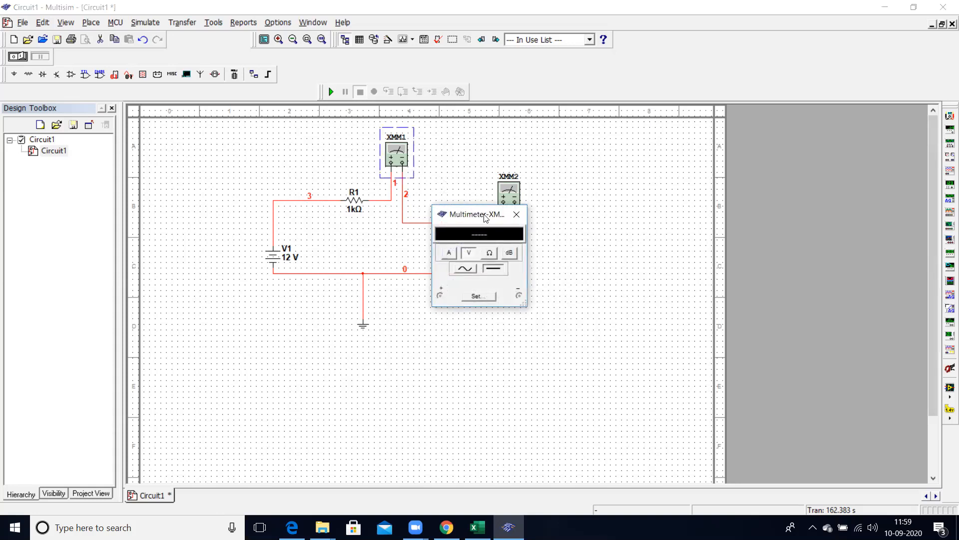
drag(470, 211, 237, 148)
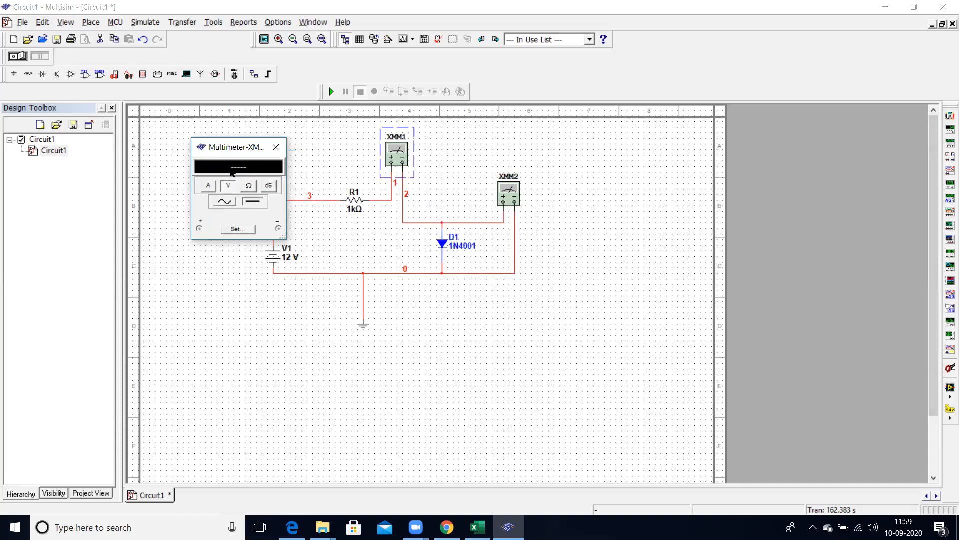
click(210, 191)
drag(219, 154, 217, 153)
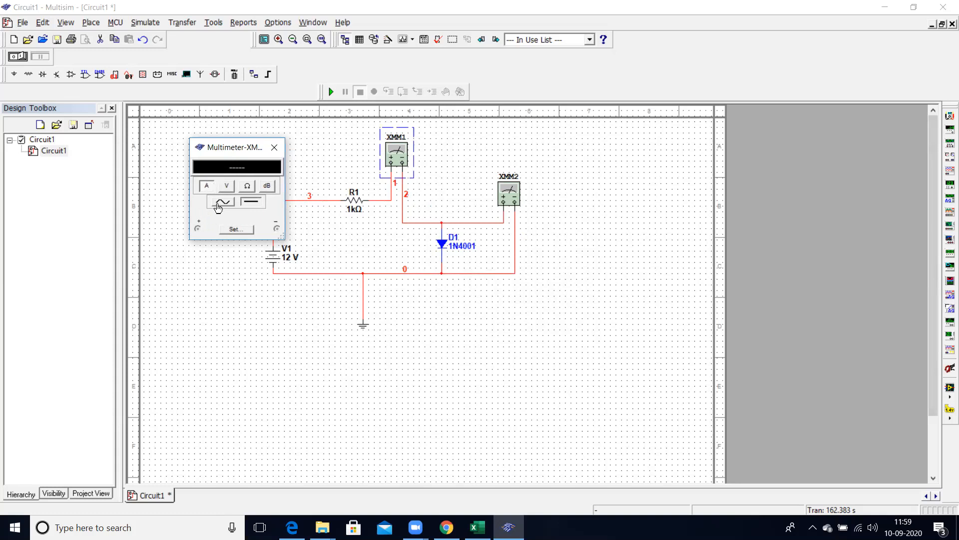
click(253, 206)
drag(234, 154, 208, 149)
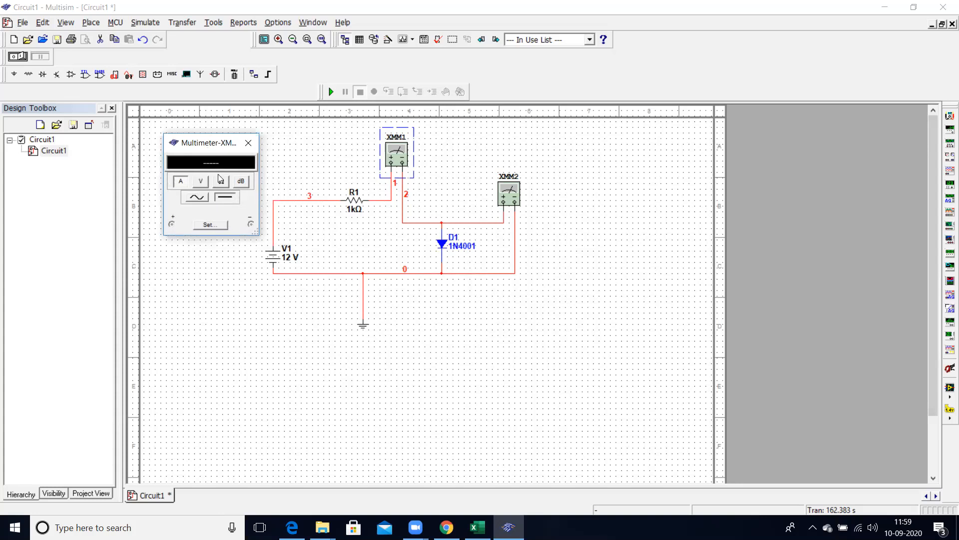
Set the parallel multimeter XMM2 to measure DC voltage and position both multimeter readouts clear of the circuit
double_click(514, 194)
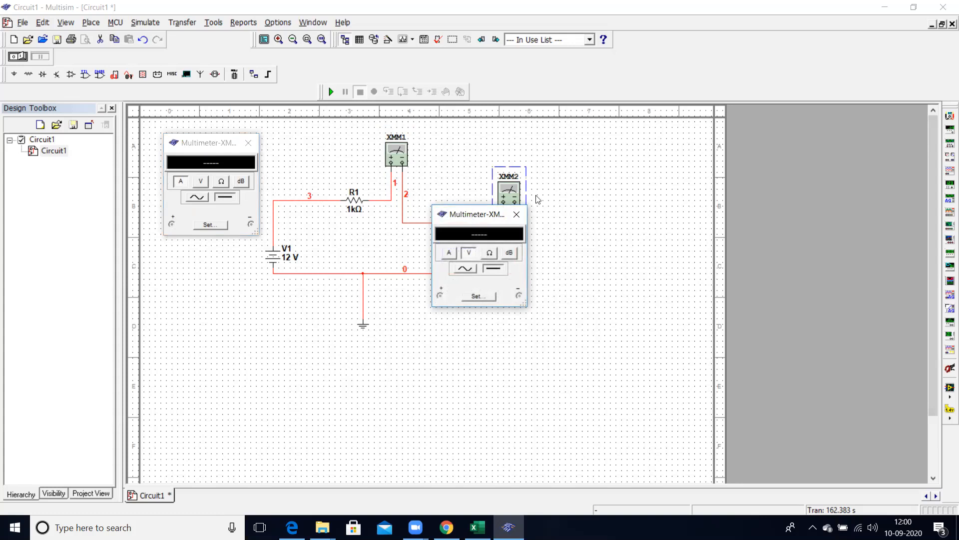
drag(474, 214, 599, 161)
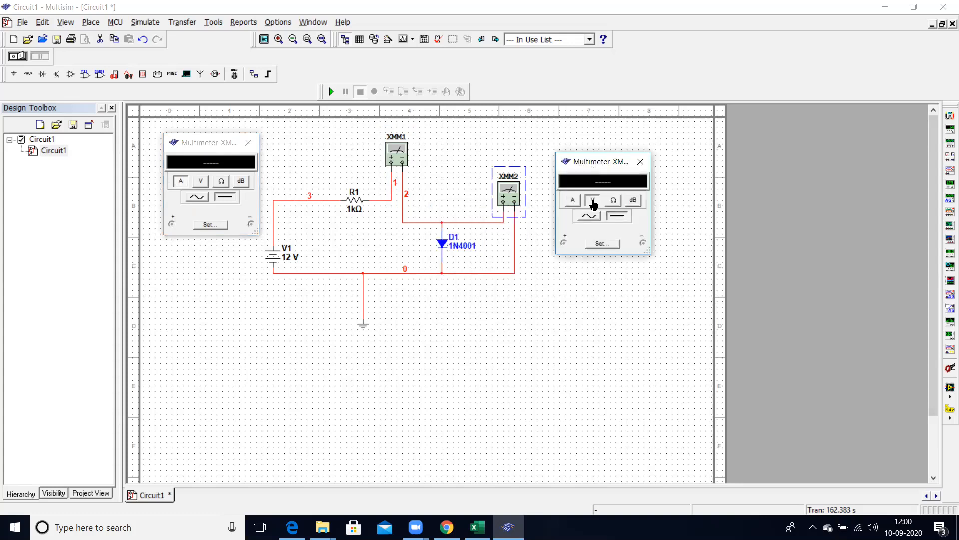
click(620, 218)
drag(600, 169, 615, 169)
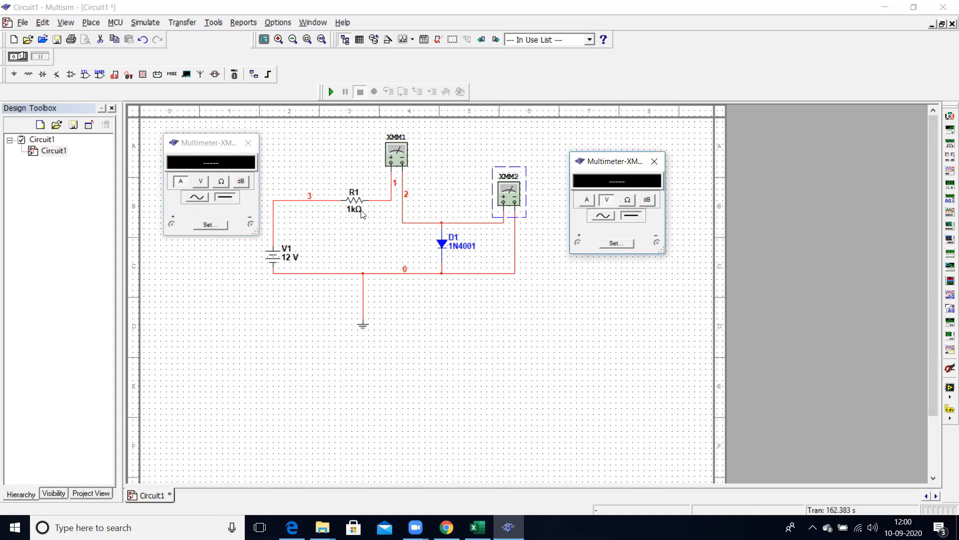
click(205, 150)
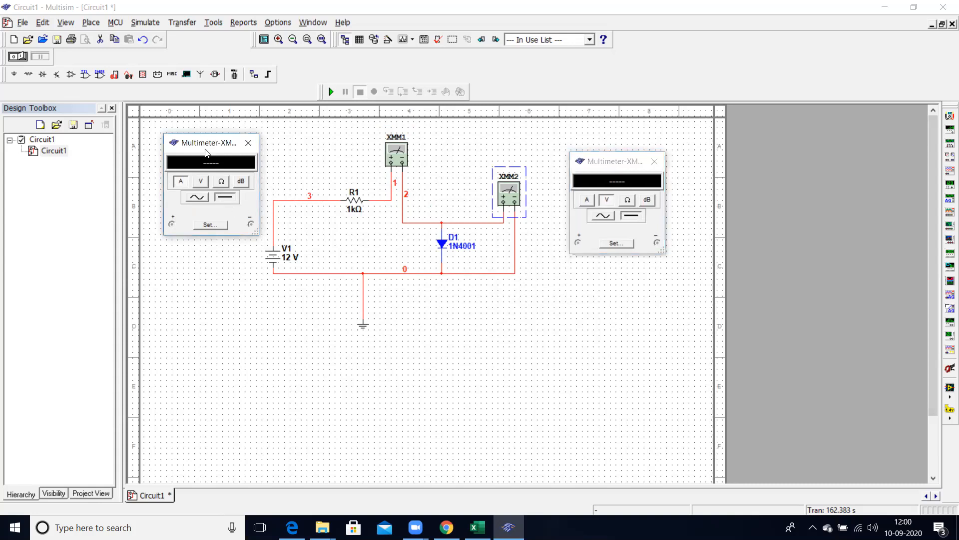
drag(205, 152, 193, 164)
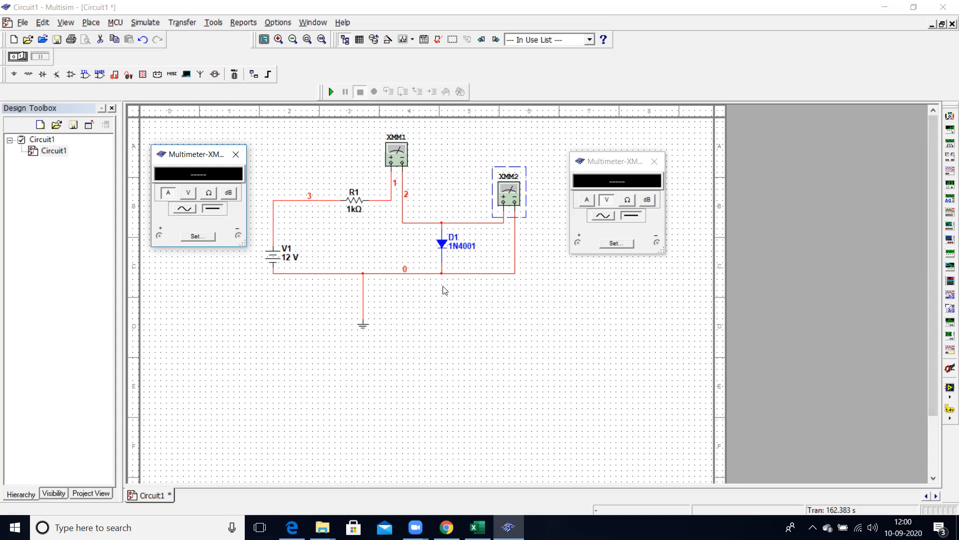
Set the DC source V1 to 0 V and run the simulation
click(440, 223)
click(442, 265)
double_click(289, 260)
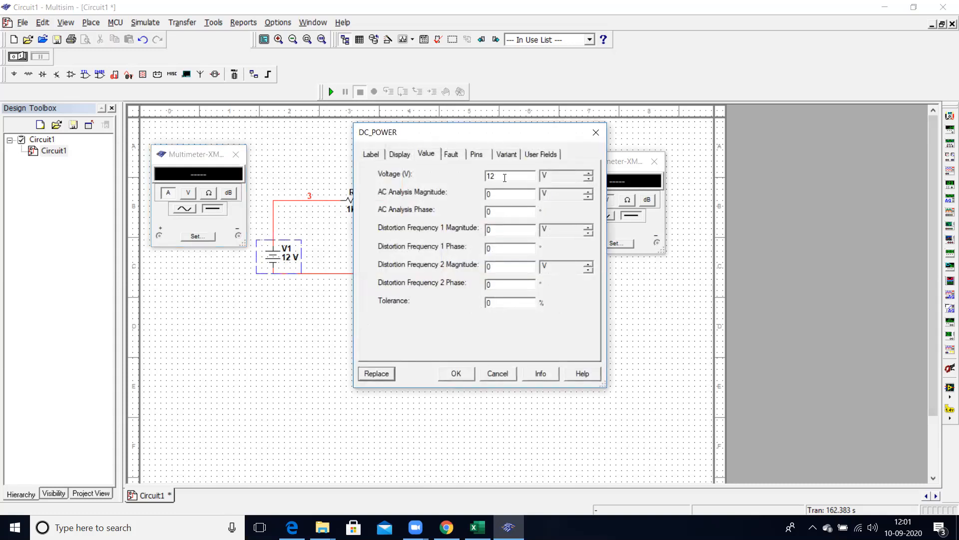
drag(505, 178, 484, 179)
text(0)
click(455, 376)
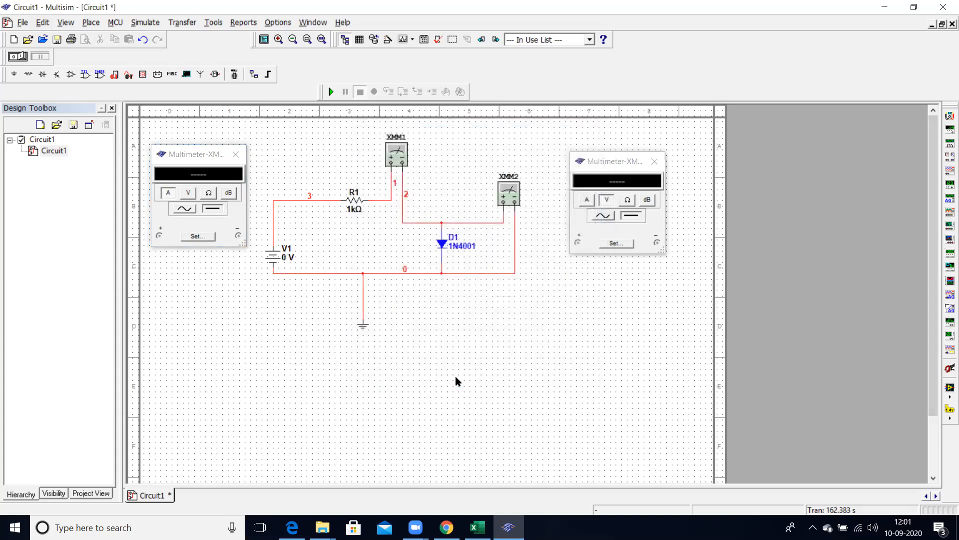
click(328, 92)
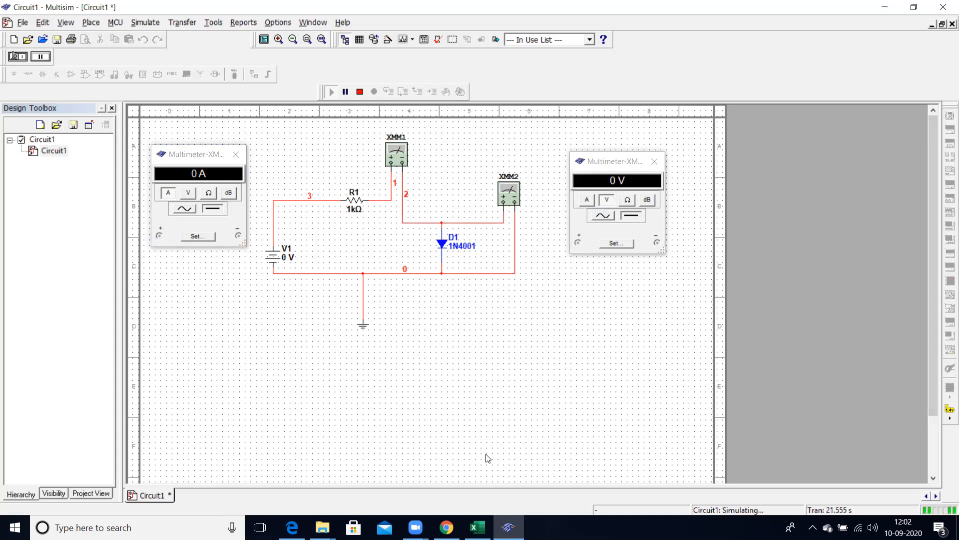
Switch to the VI Characteristic workbook in Excel and record 0 for Vin, ID and VD in the row for reading 1
click(478, 527)
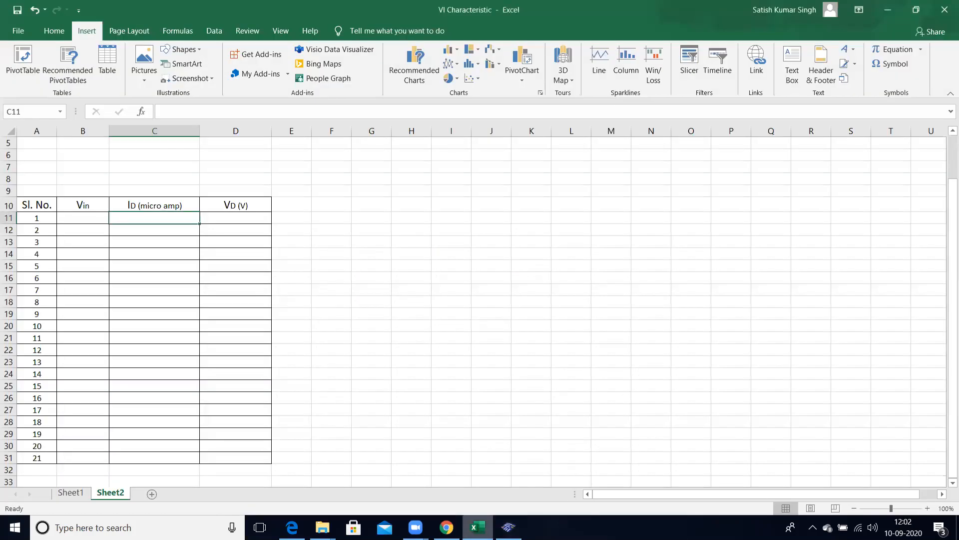
click(84, 218)
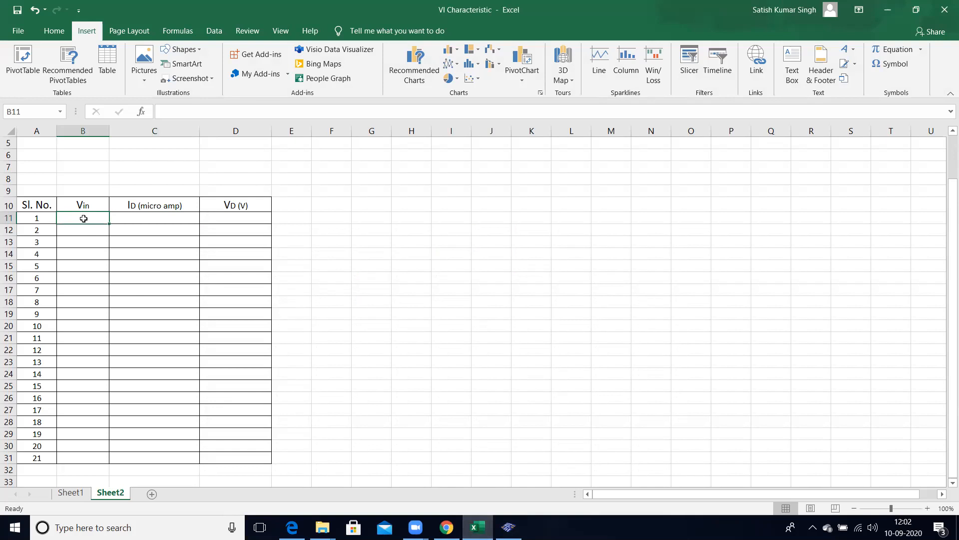
text(0)
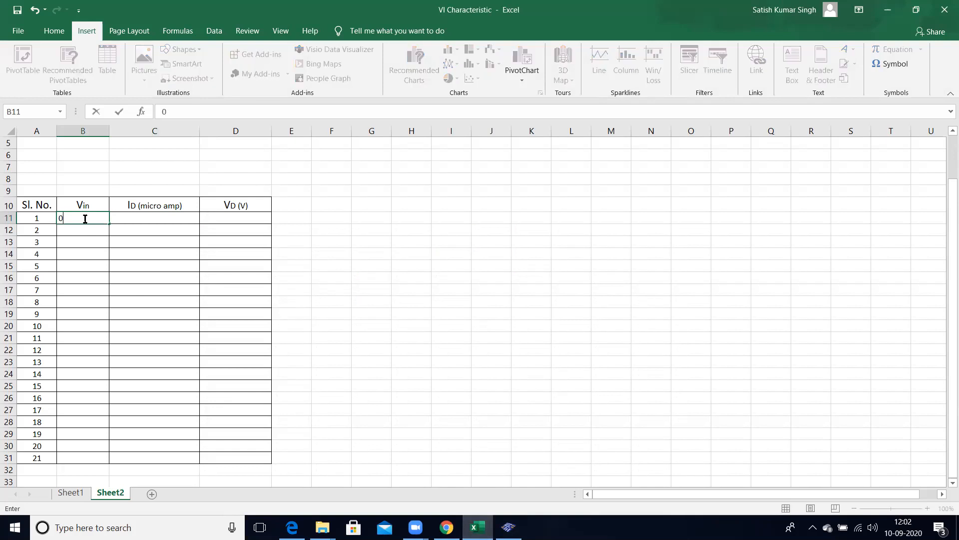
click(145, 218)
text(0)
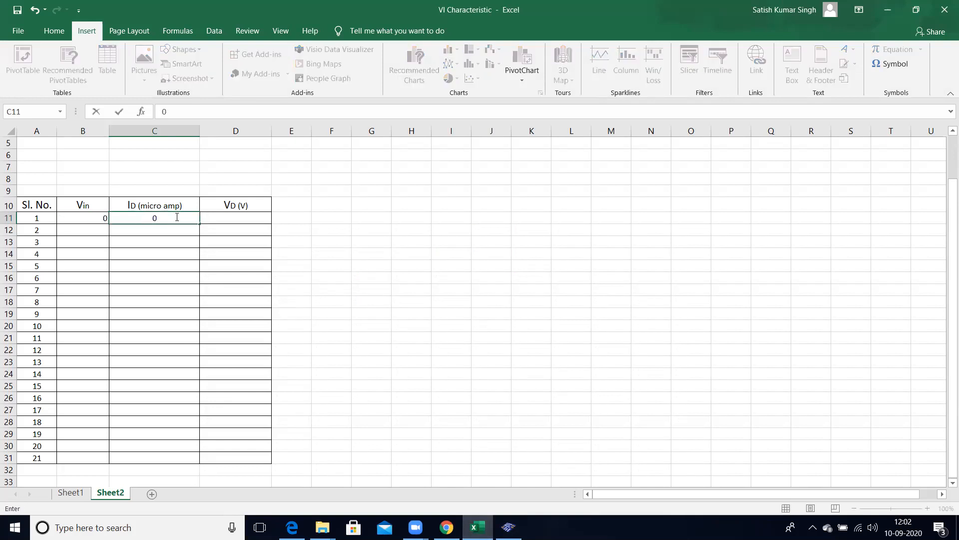
click(226, 218)
text(0)
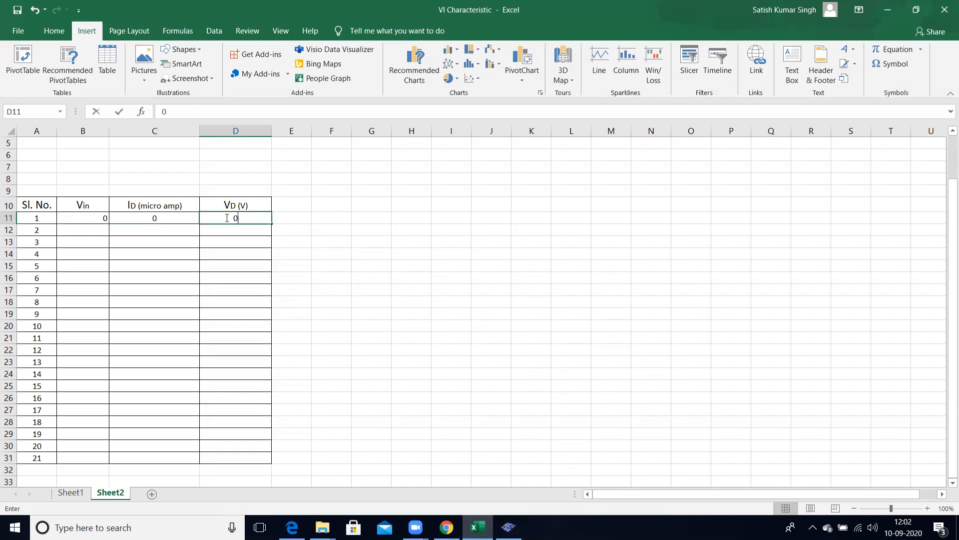
Return to Multisim, stop the simulation, set source V1 to 0.1 V and run the simulation again
click(508, 527)
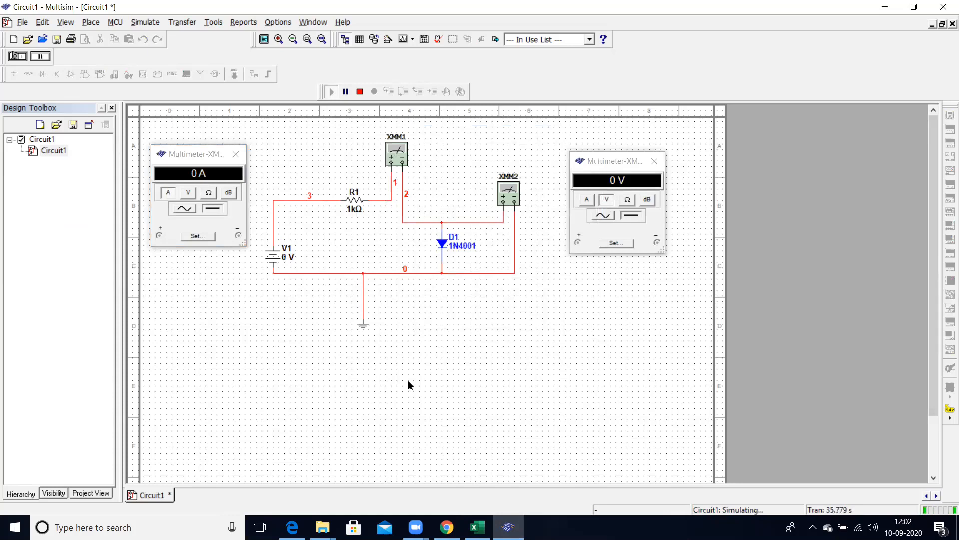
click(361, 92)
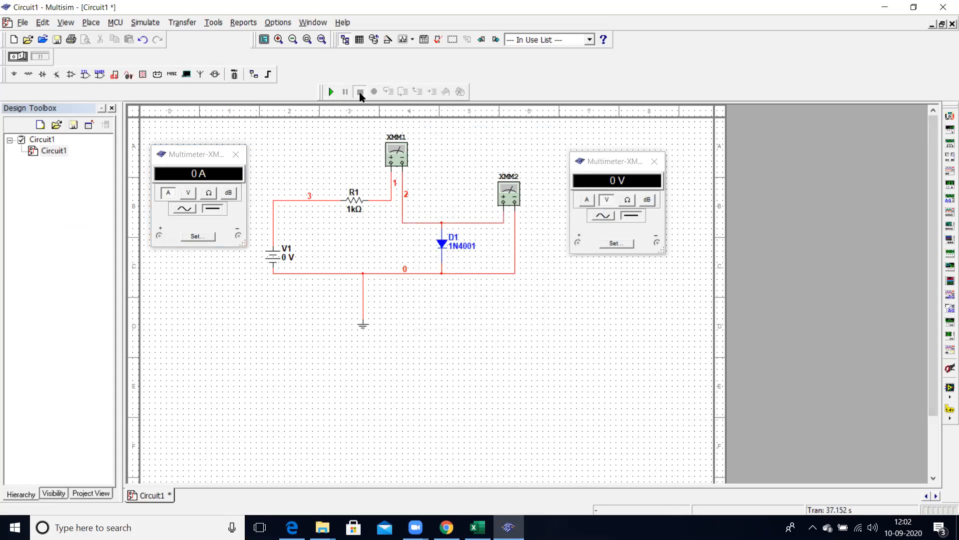
double_click(288, 259)
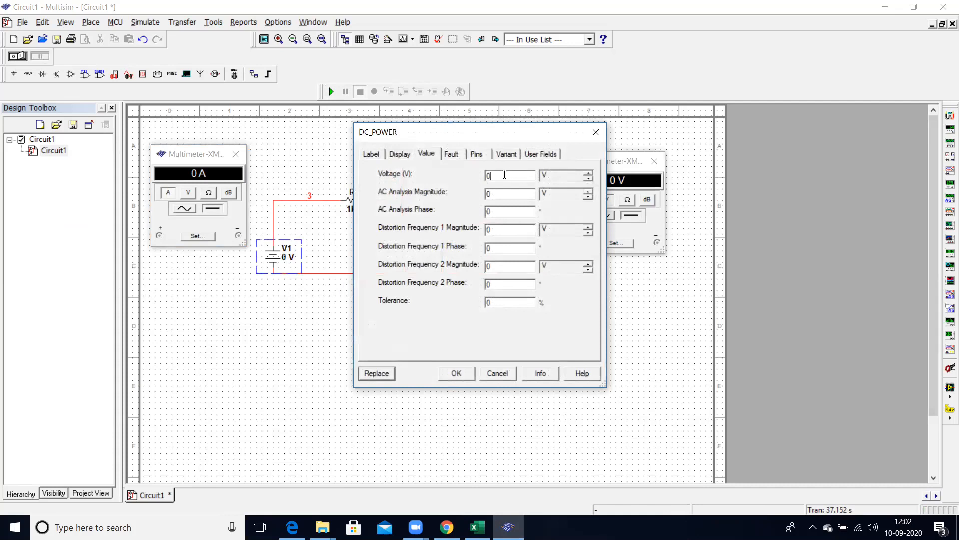
text(.1)
click(456, 374)
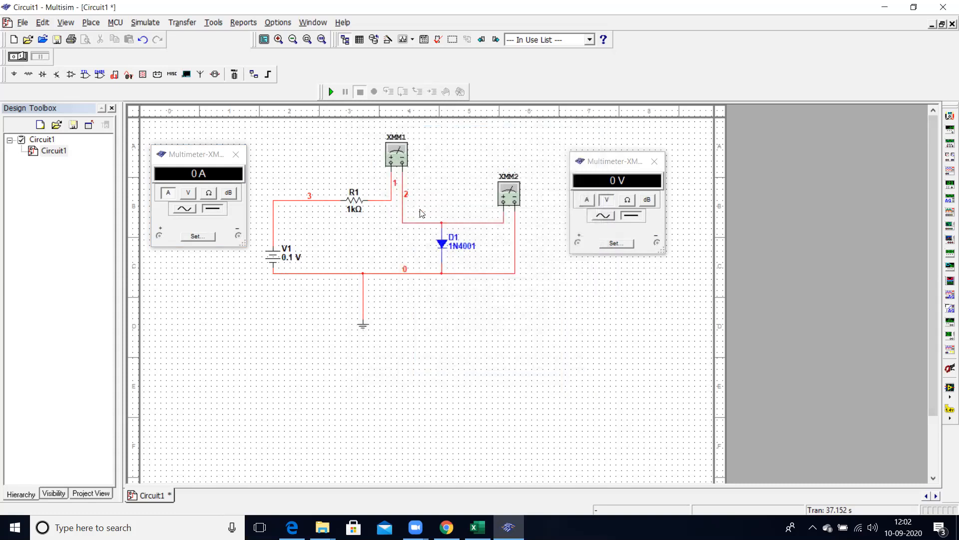
click(330, 92)
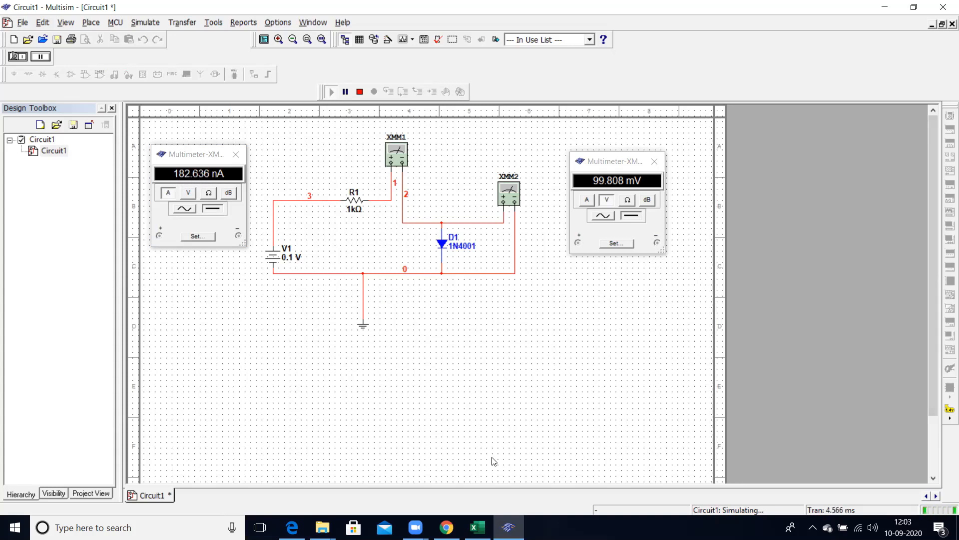
Switch to the Excel table and record reading 2 with Vin 0.1, ID 0.183 and VD 0.0998, rechecking the multimeters in Multisim
click(477, 527)
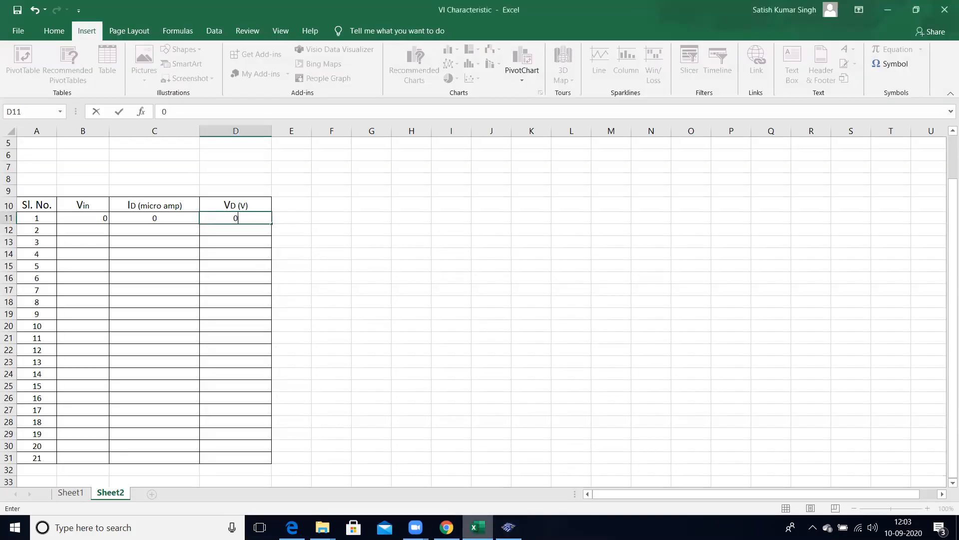
click(94, 231)
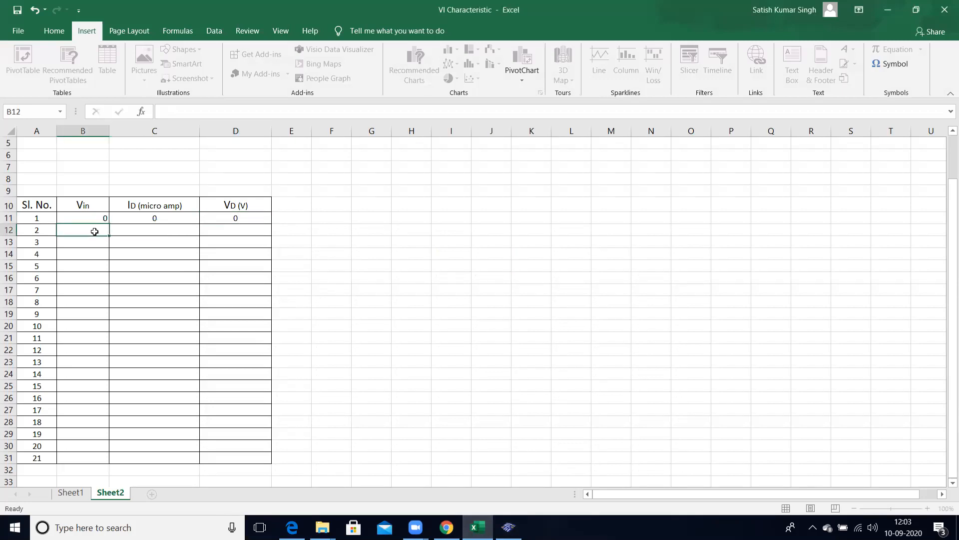
text(0.1)
click(136, 229)
text(0.)
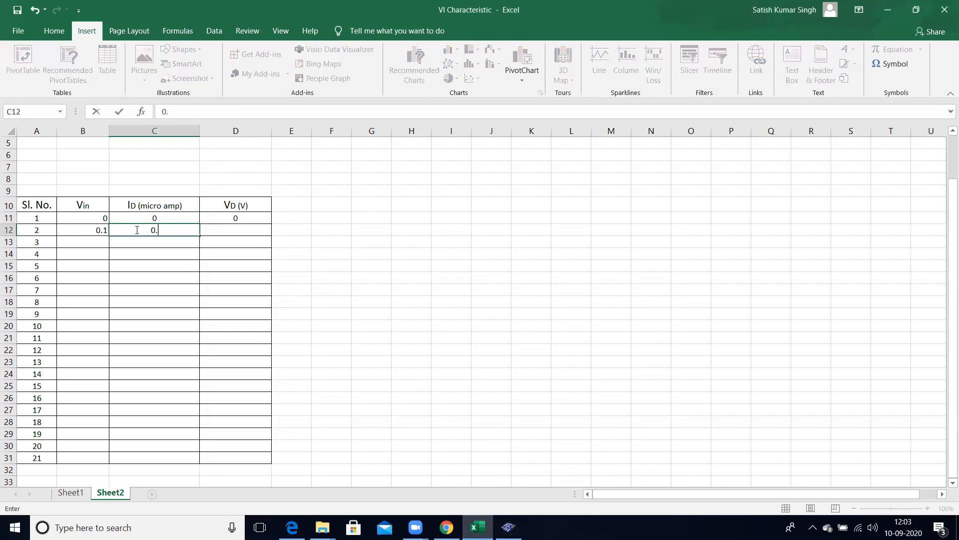
text(183)
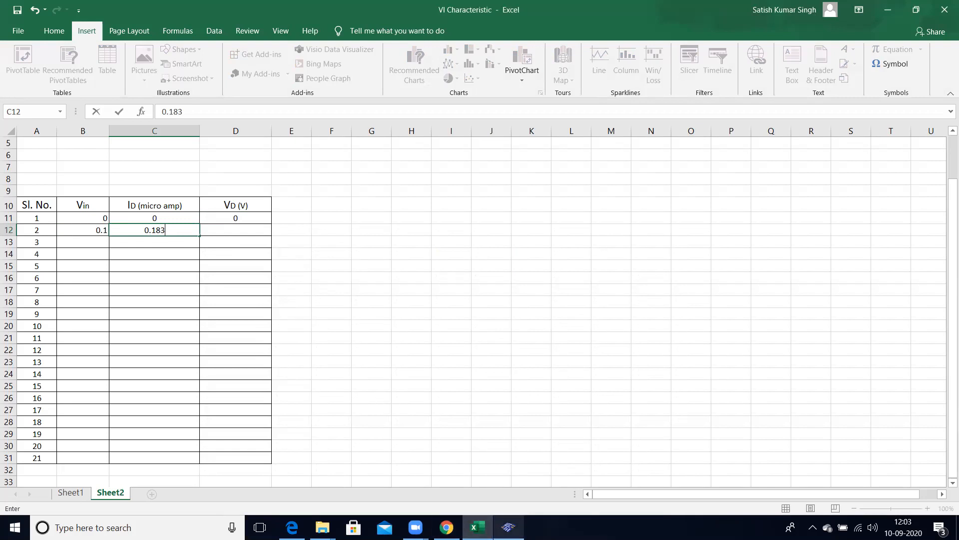
key(alt+Tab)
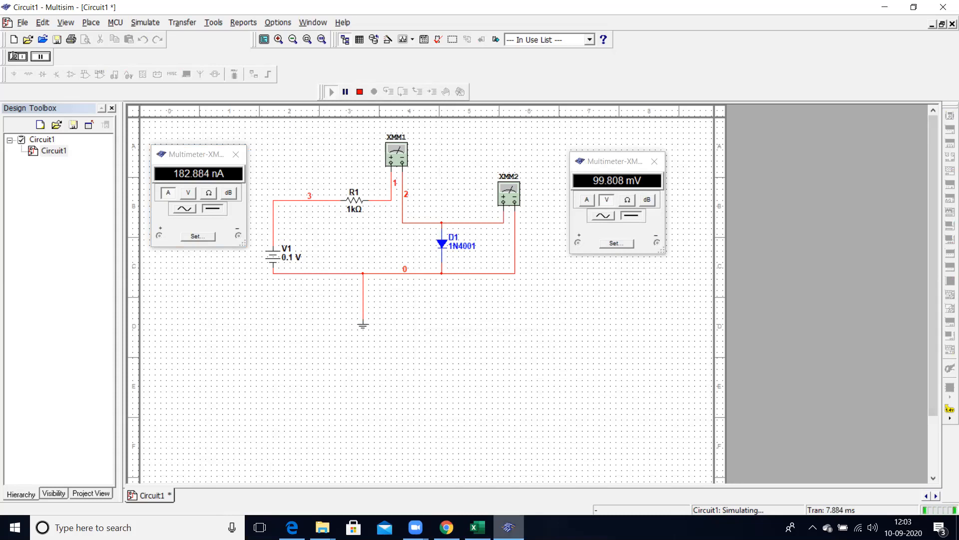
click(477, 527)
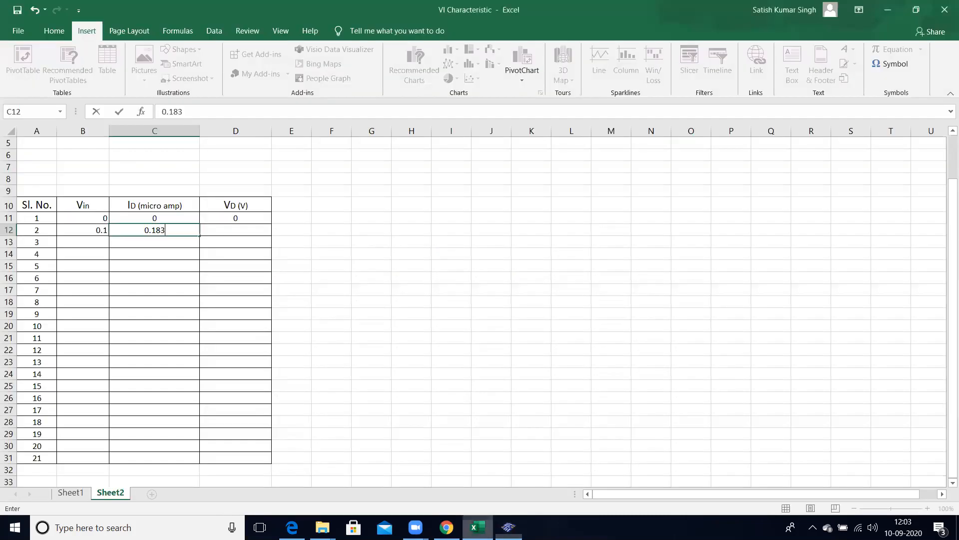
click(231, 235)
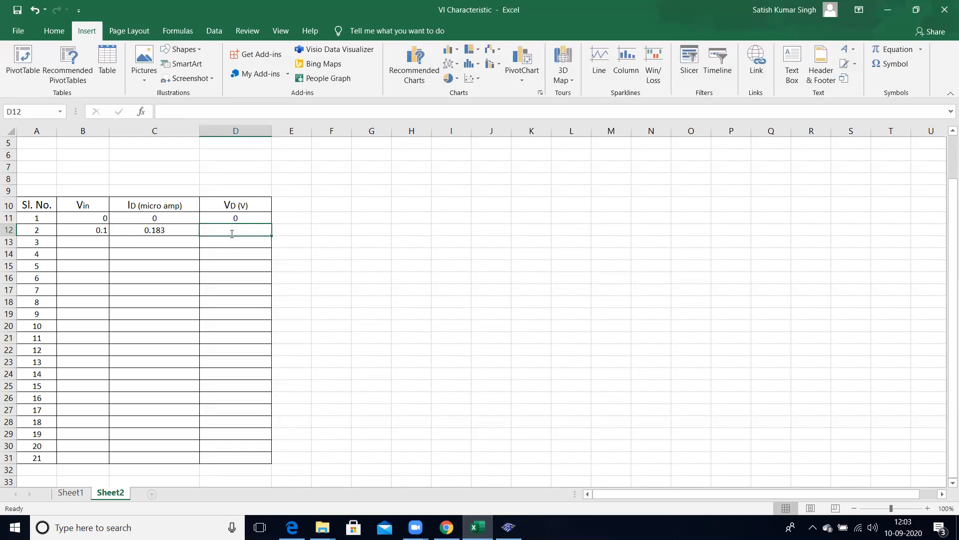
text(0.0)
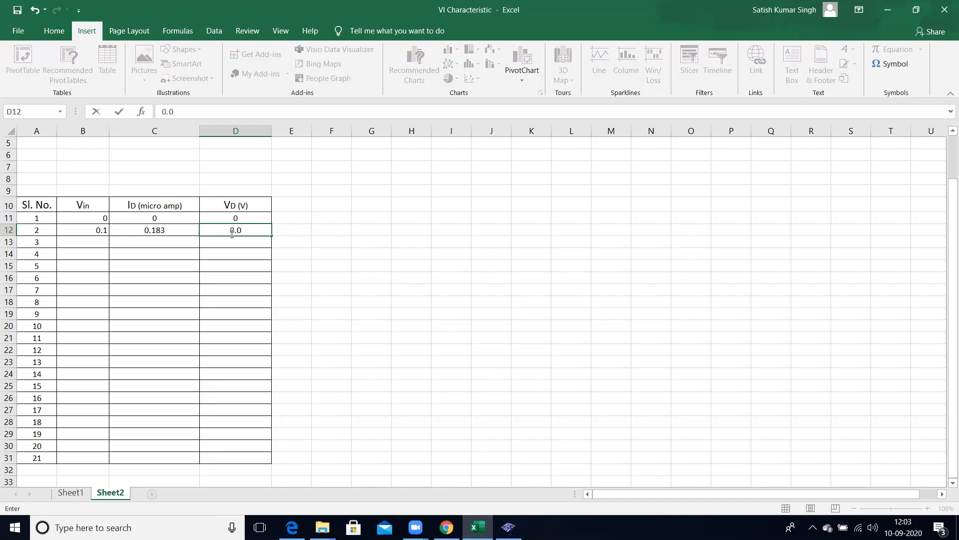
text(998)
Go back to Multisim, stop the simulation, raise source V1 to 0.2 V and rerun it
click(508, 526)
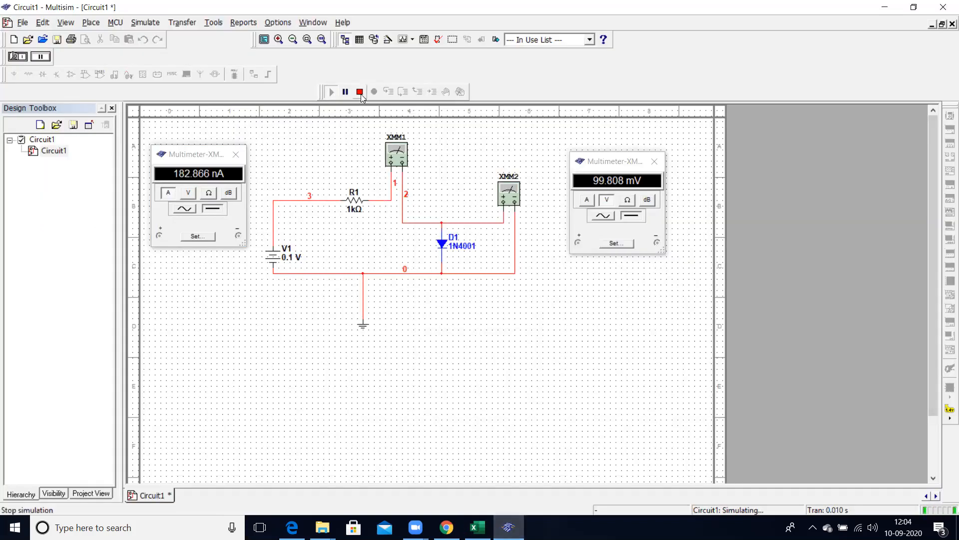
click(359, 92)
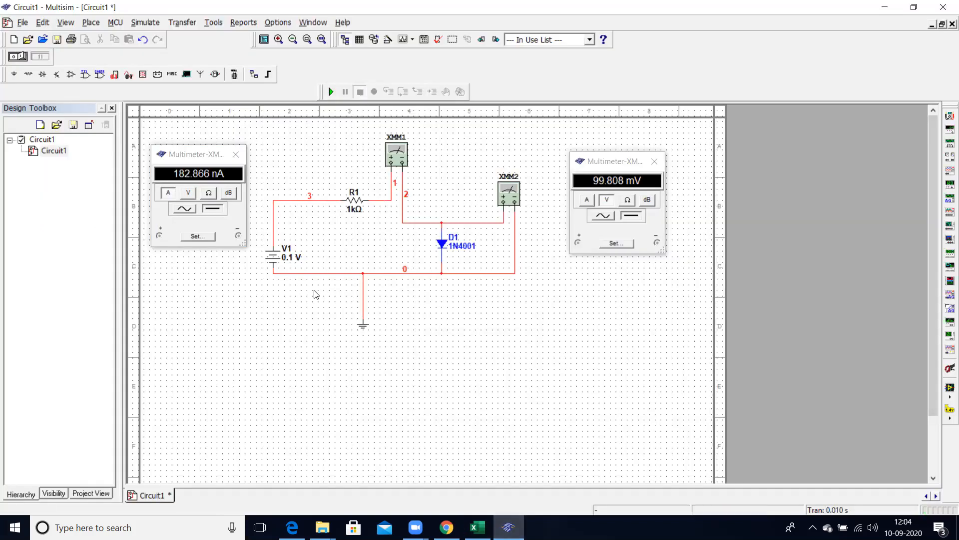
double_click(288, 261)
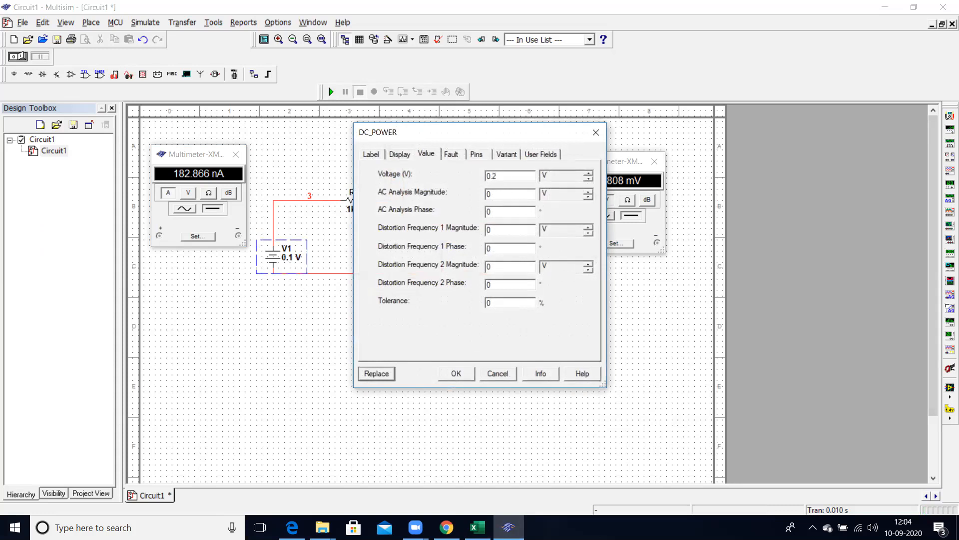
click(457, 373)
click(330, 92)
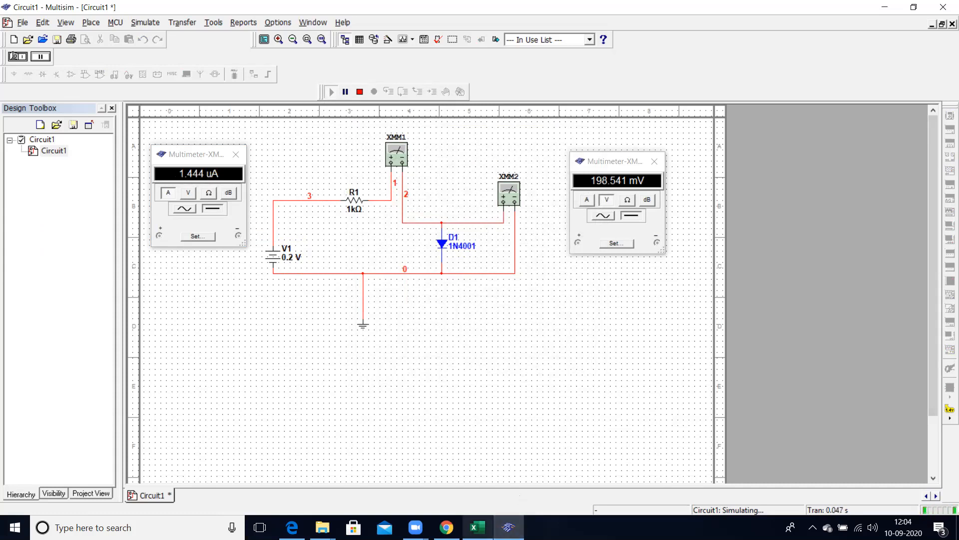
Switch to the Excel table and record Vin 0.2 and ID 1.444 for reading 3, rechecking the current multimeter in Multisim
click(478, 527)
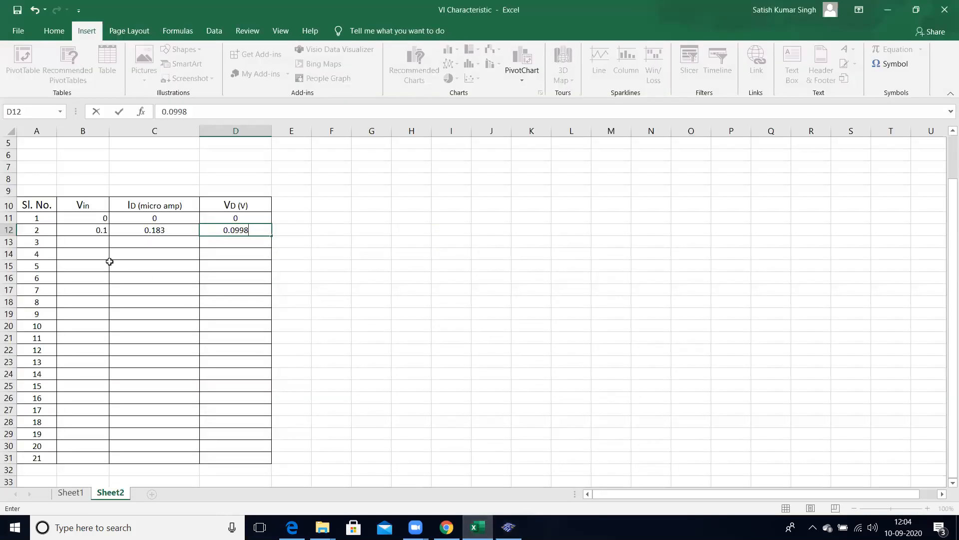
click(95, 243)
text(0.2)
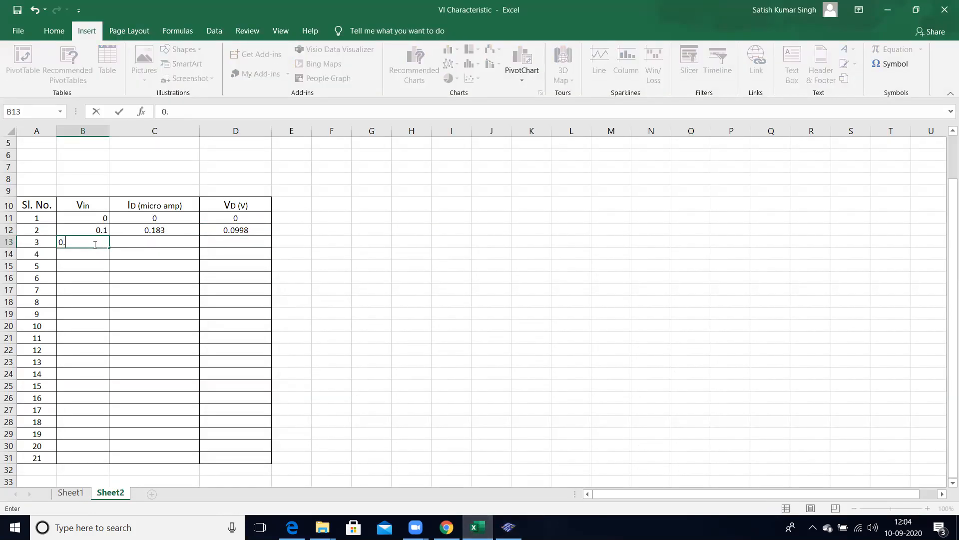
click(147, 243)
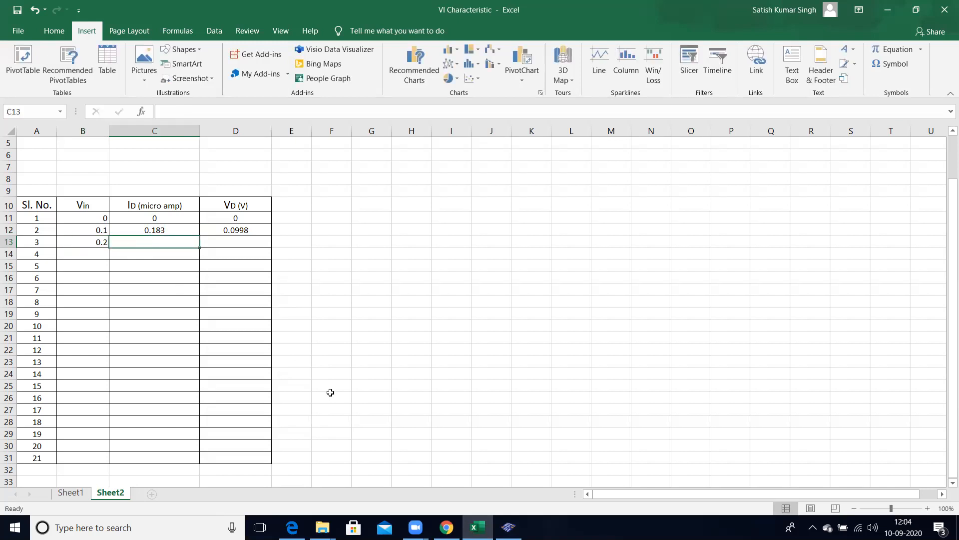
click(508, 527)
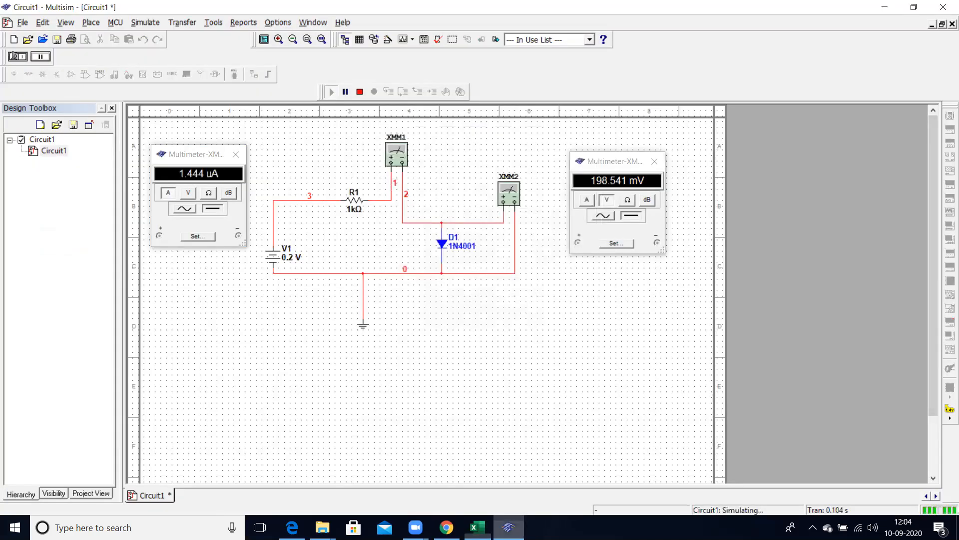
click(478, 527)
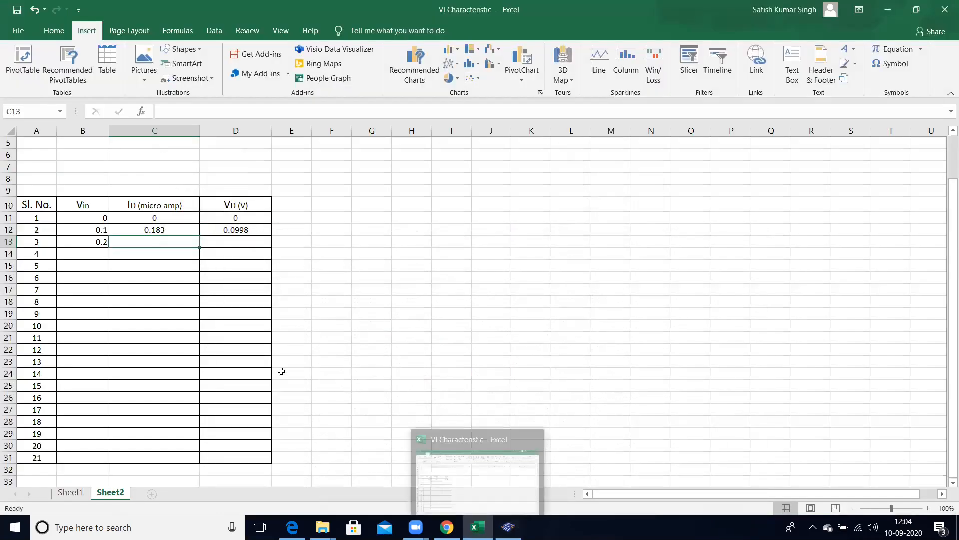
double_click(169, 242)
text(1)
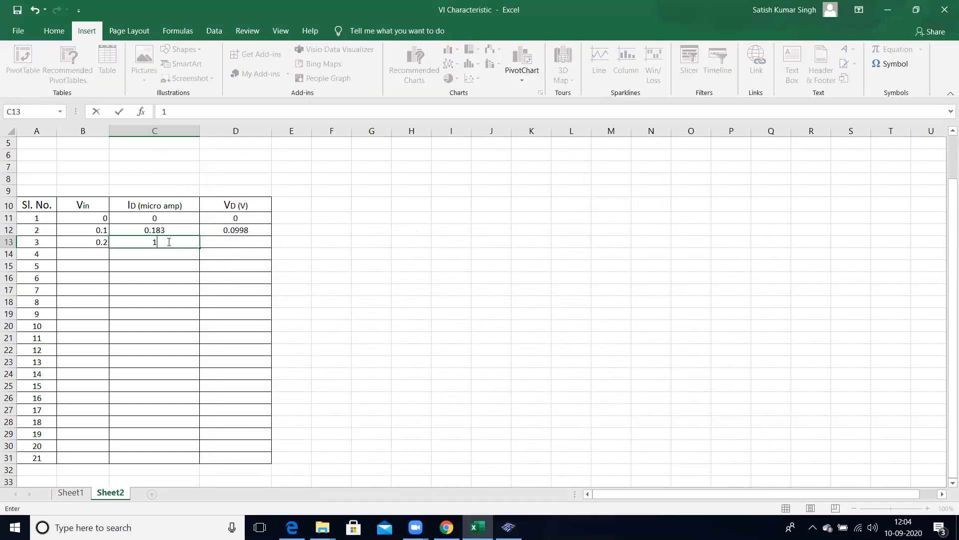
text(.444)
Check the diode voltage multimeter in Multisim, then record VD 0.198 for reading 3 in the Excel table
click(223, 245)
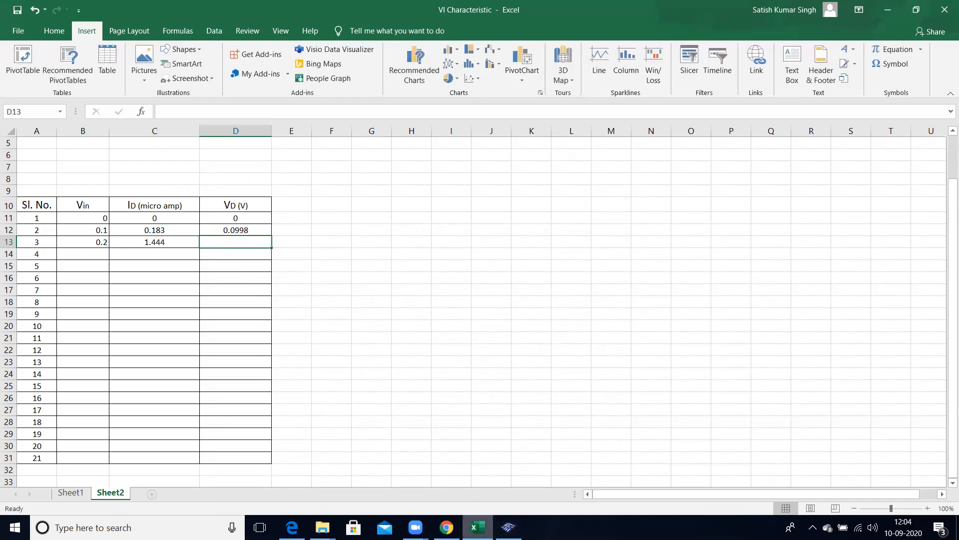
click(508, 527)
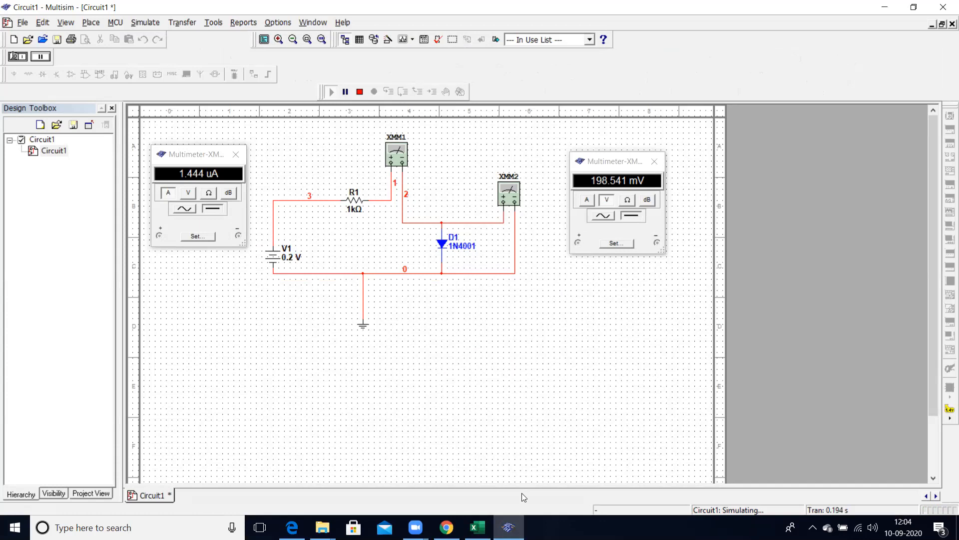
click(477, 526)
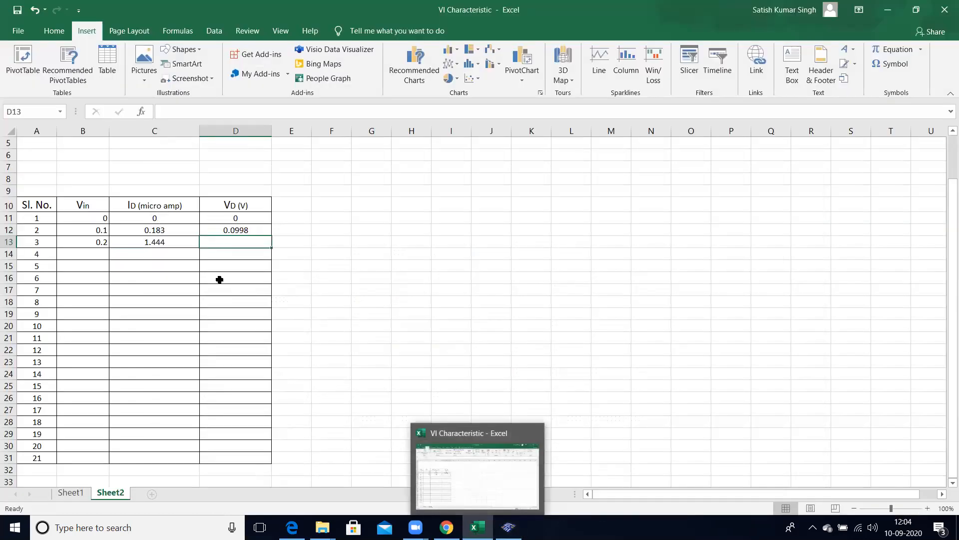
text(0.198)
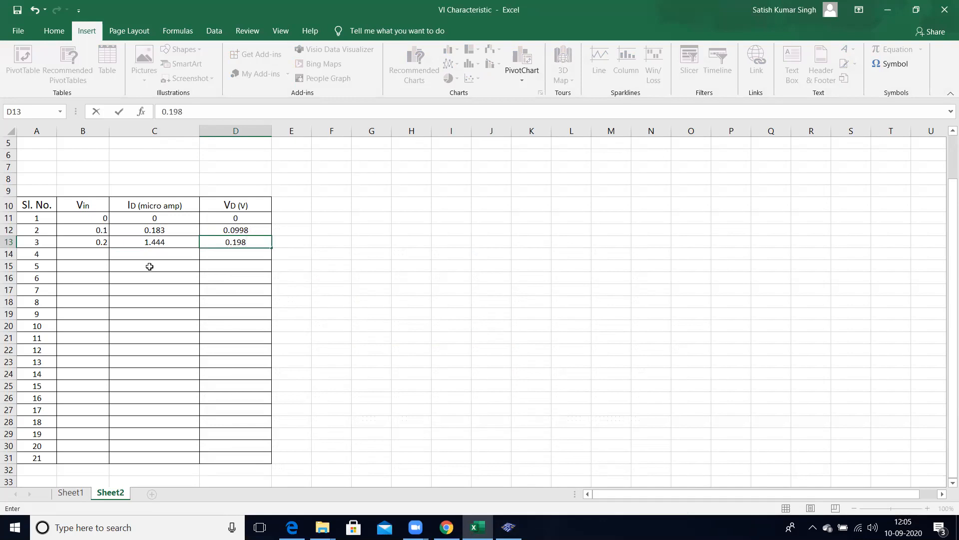
click(96, 254)
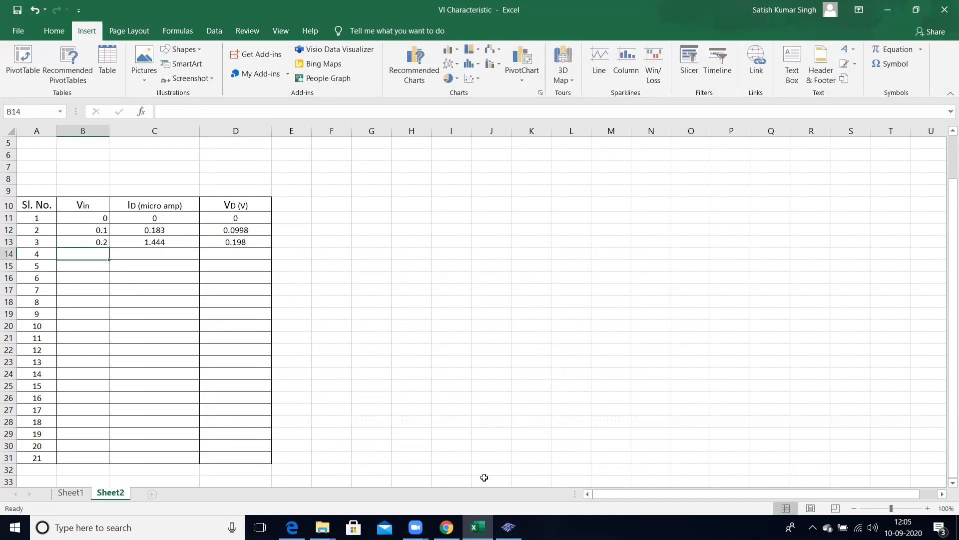
Return to Multisim, stop the simulation, set source V1 to 0.3 V and run the simulation again
click(508, 527)
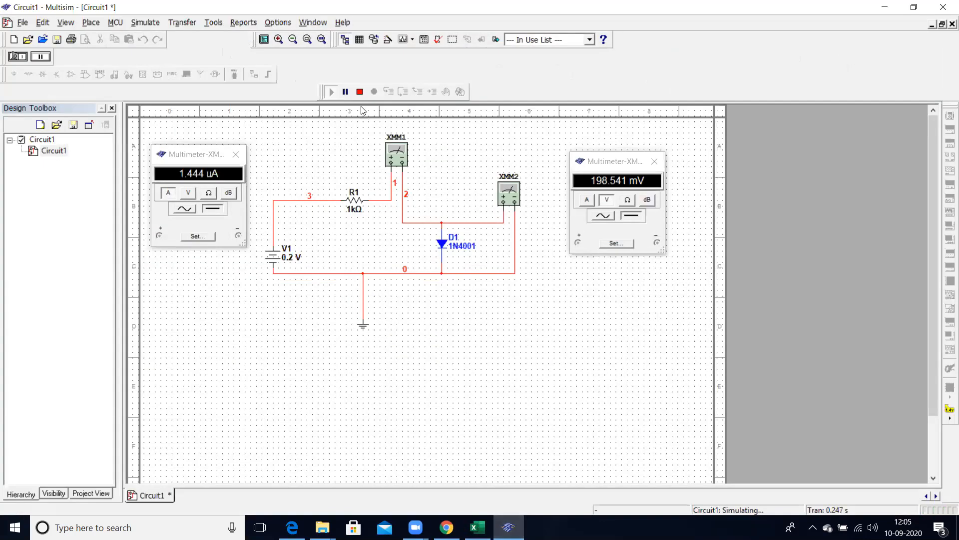
click(359, 92)
double_click(290, 258)
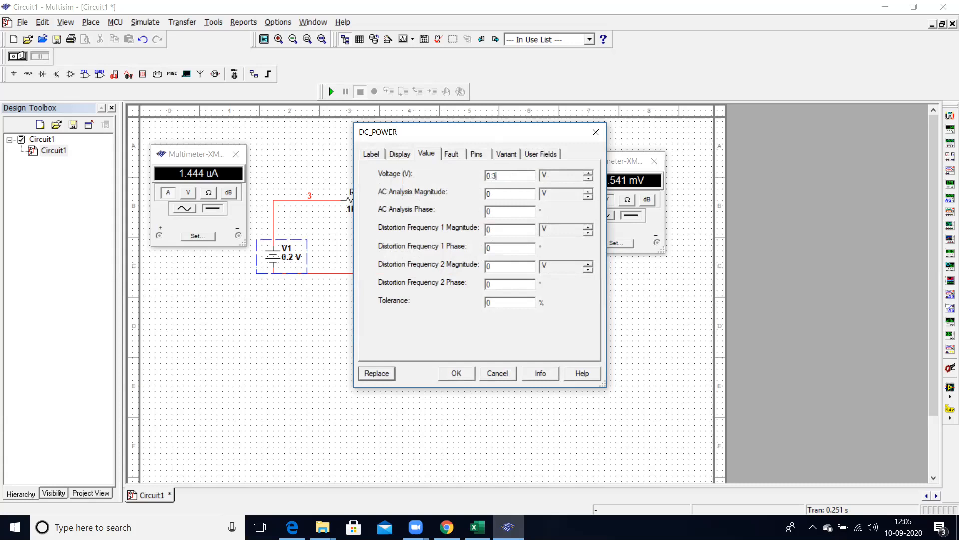
click(456, 373)
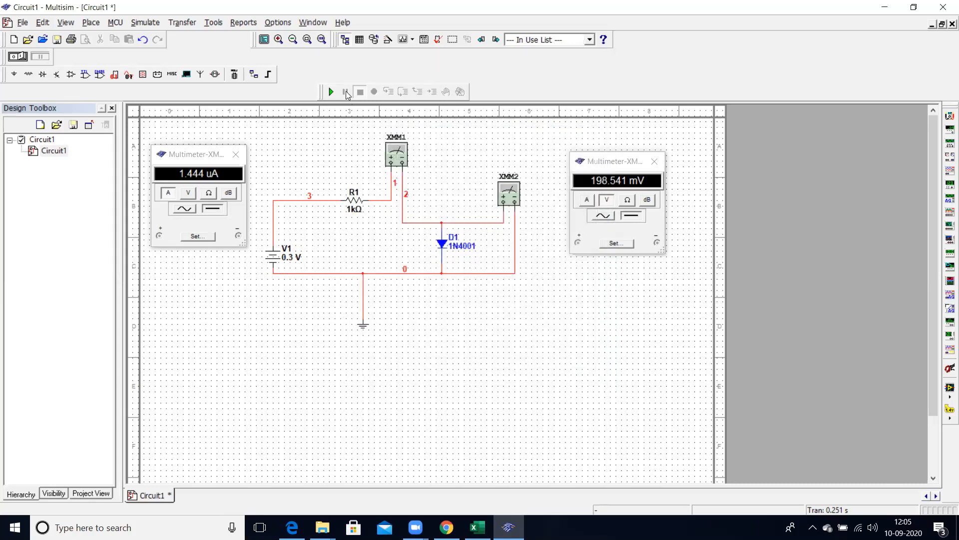
click(332, 92)
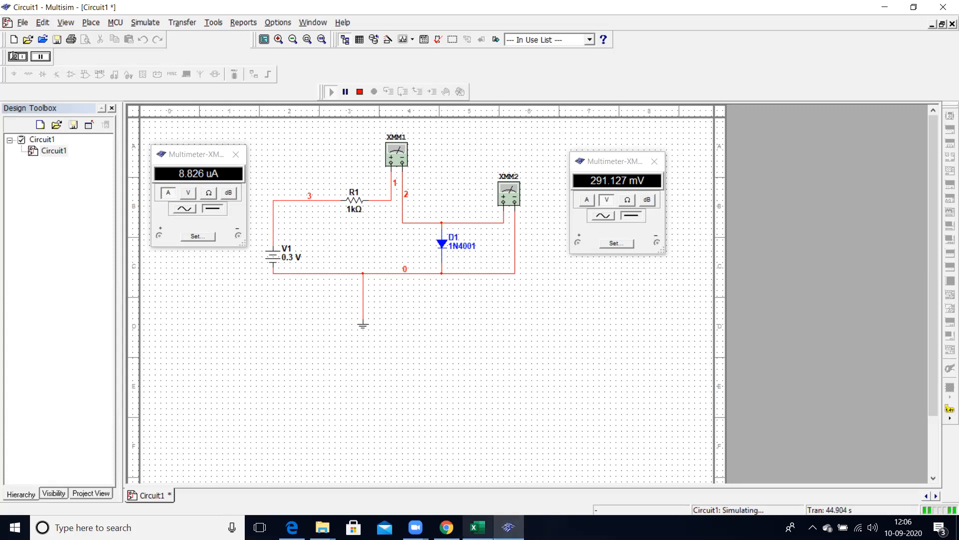
Switch to Excel and copy the ID and VD values of all 21 readings from Sheet1 into C11:D31 of Sheet2
click(478, 528)
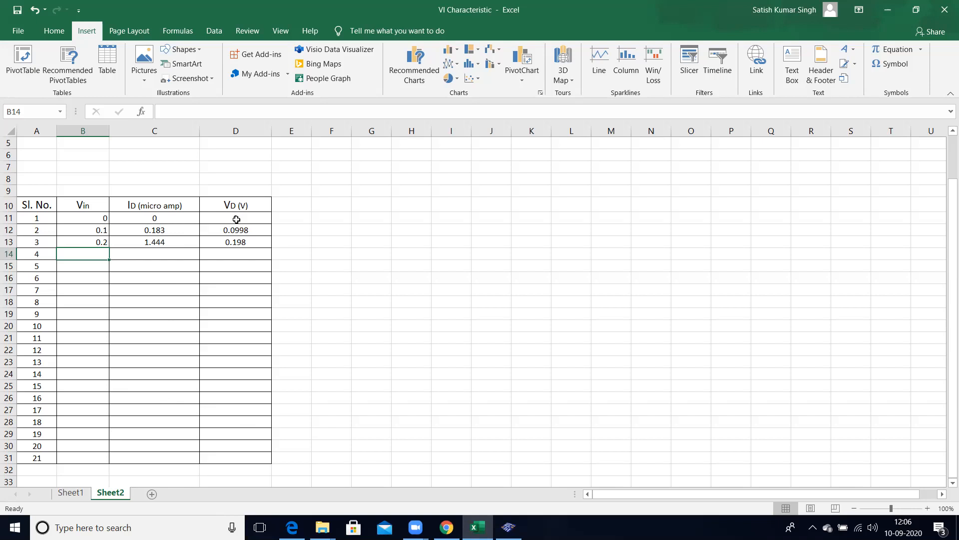
click(69, 493)
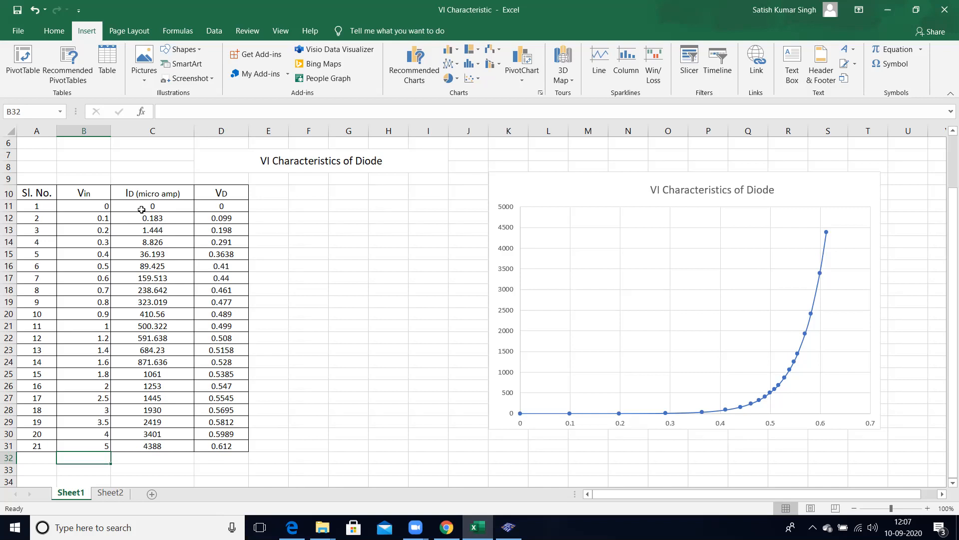
drag(141, 206, 219, 447)
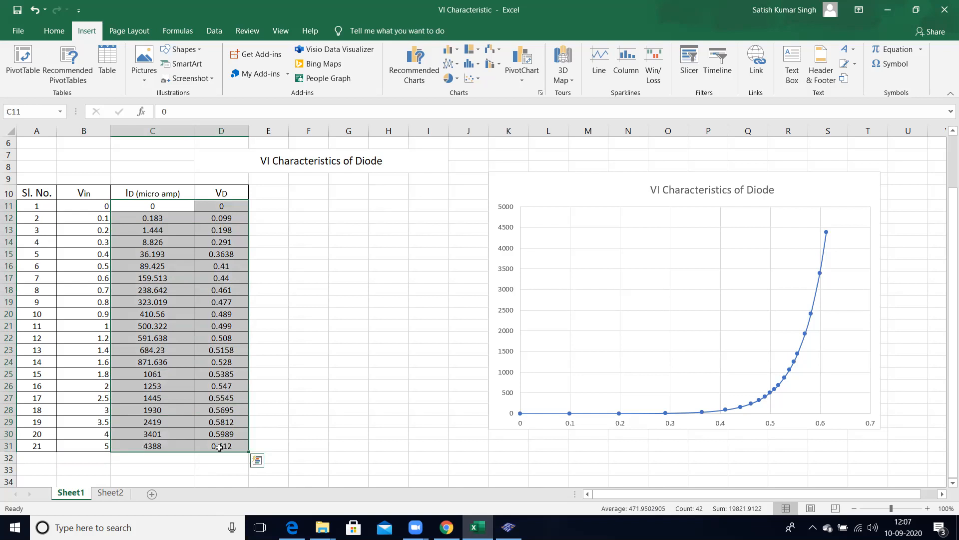
key(ctrl+c)
click(110, 493)
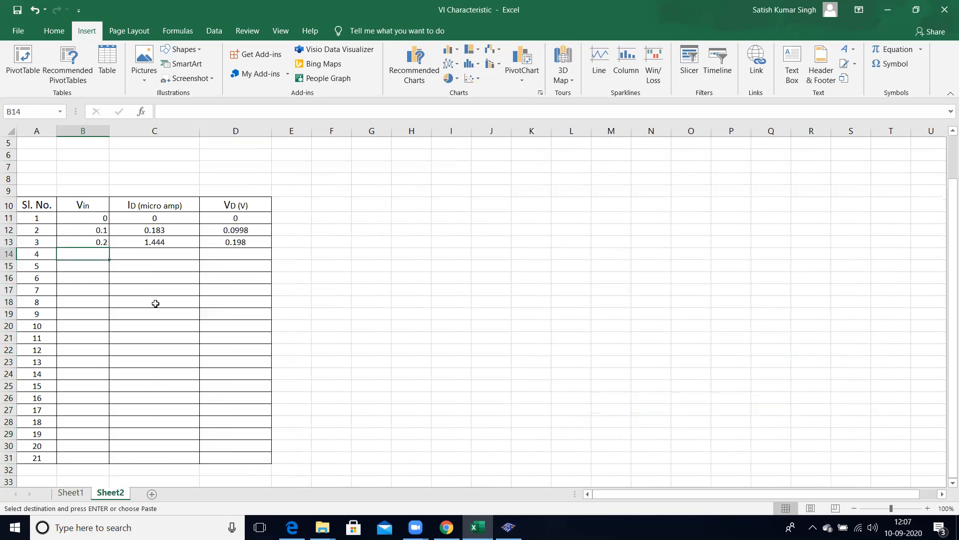
drag(143, 220, 243, 233)
drag(240, 434, 225, 371)
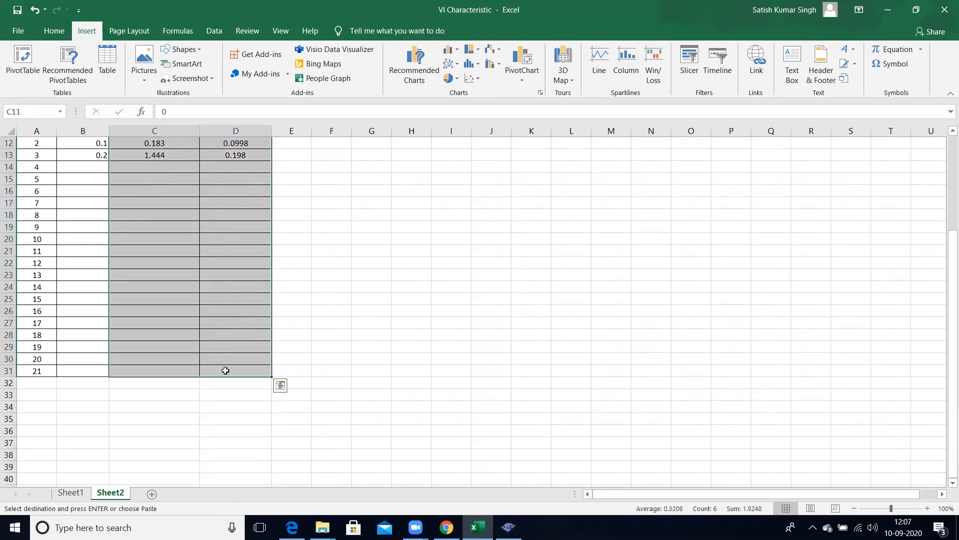
key(ctrl+v)
scroll(312, 291, up, 3)
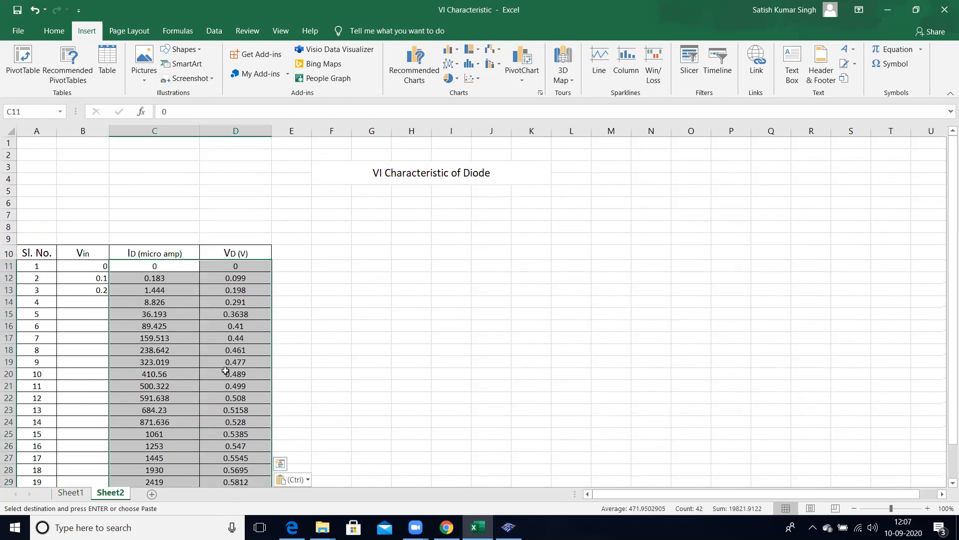
click(309, 313)
drag(253, 265, 185, 457)
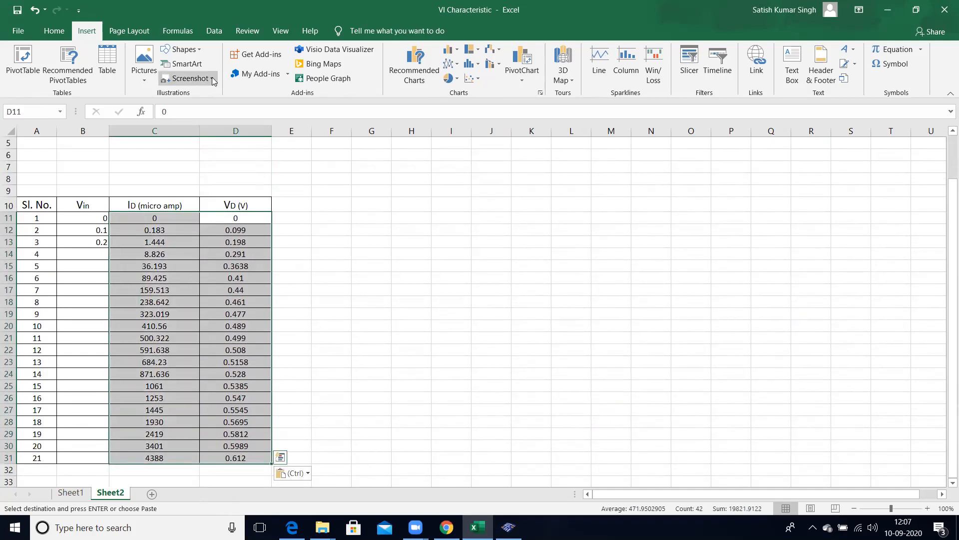
click(52, 31)
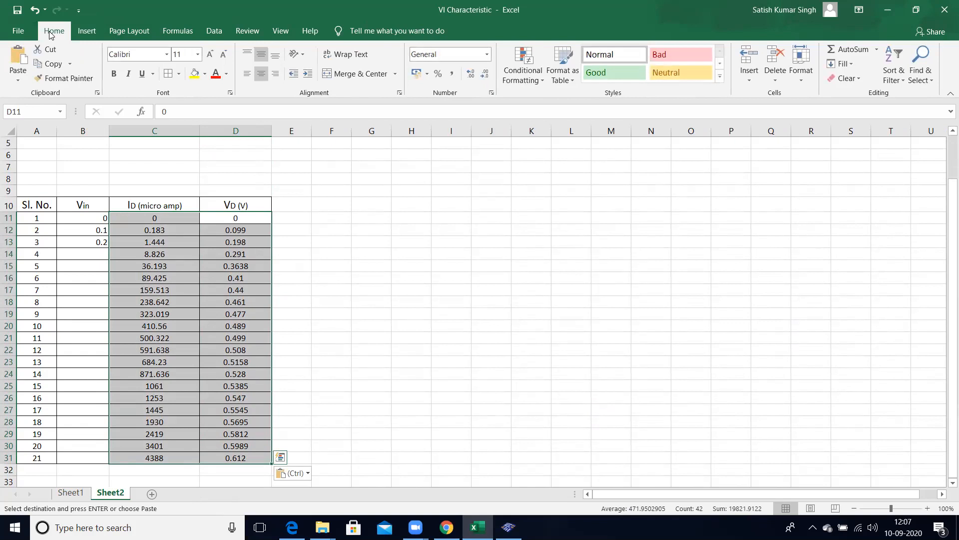
click(87, 31)
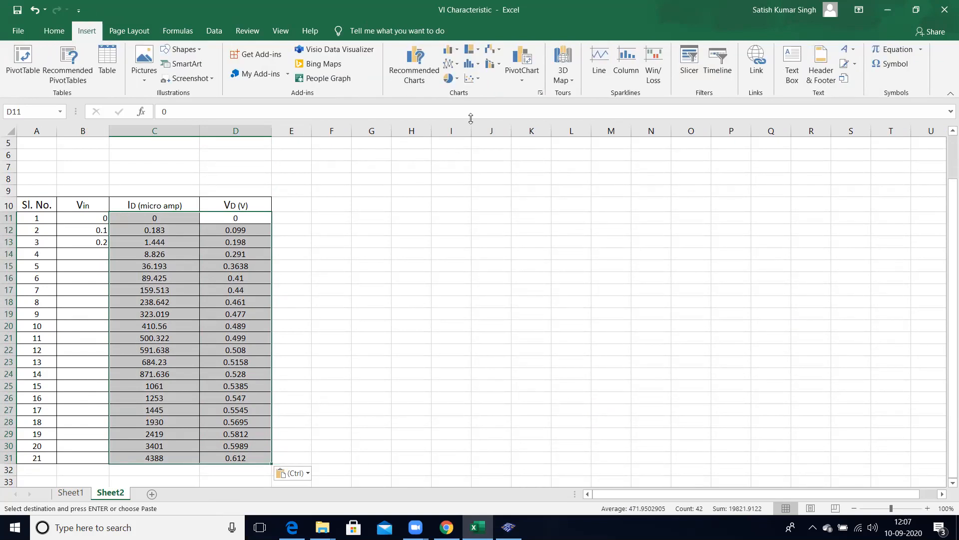
click(479, 80)
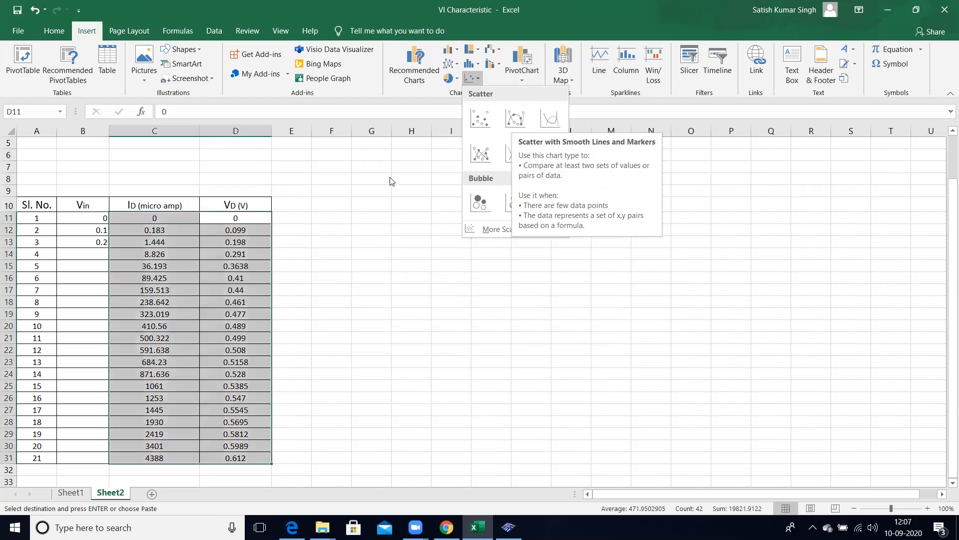
click(346, 218)
click(343, 226)
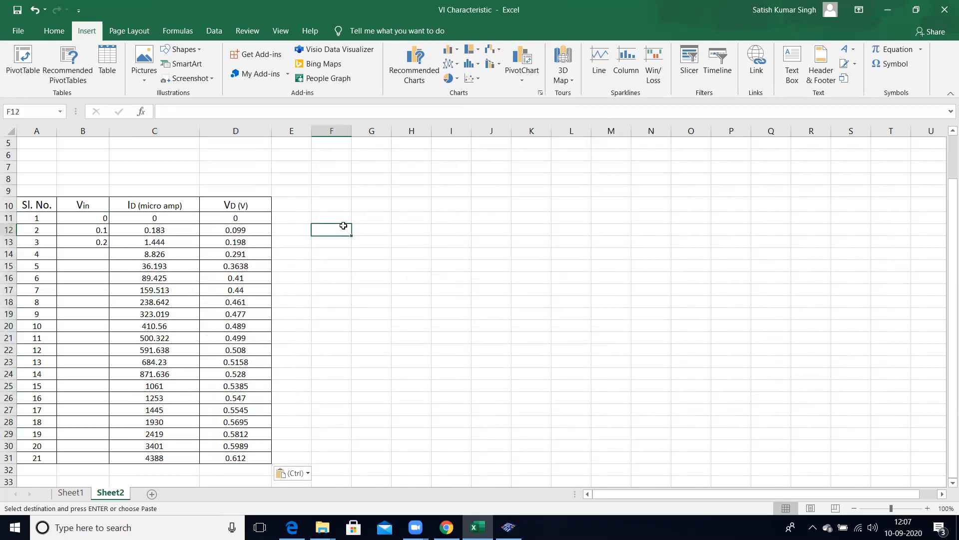
Move the ID values from C11:C31 to column E, directly after the VD values, starting at E11
click(151, 220)
drag(161, 229, 172, 428)
key(ctrl+c)
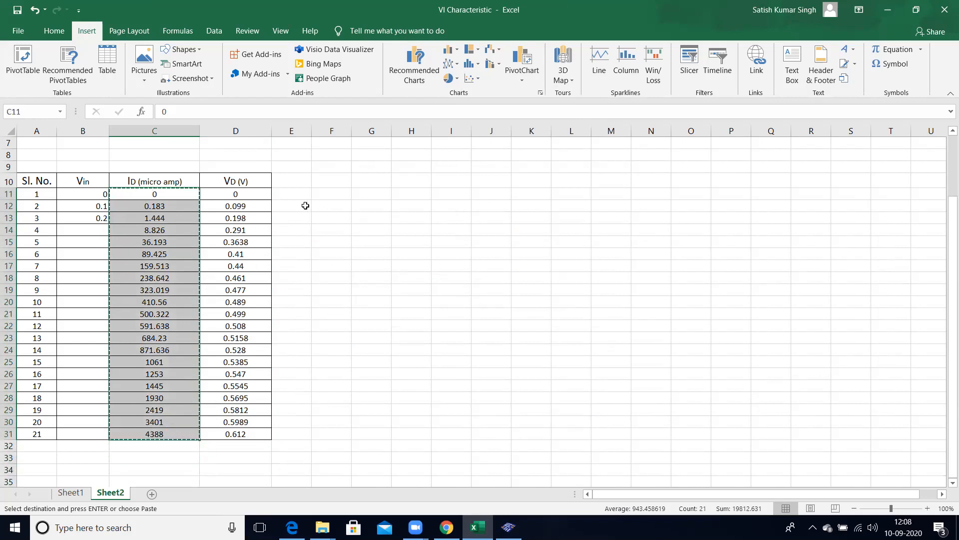
click(300, 196)
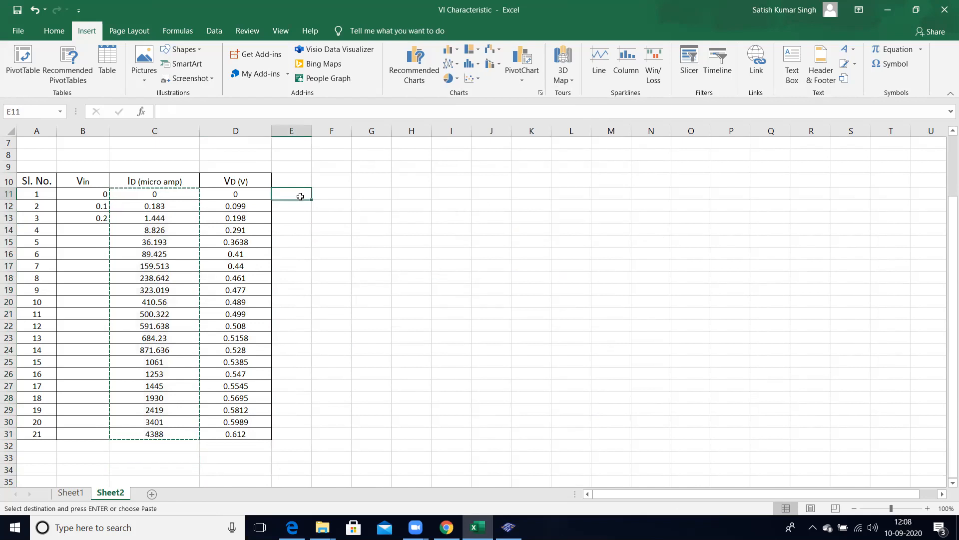
key(ctrl+v)
Insert a Scatter with Smooth Lines and Markers chart from D11:E31 and place it clear of the table
click(237, 191)
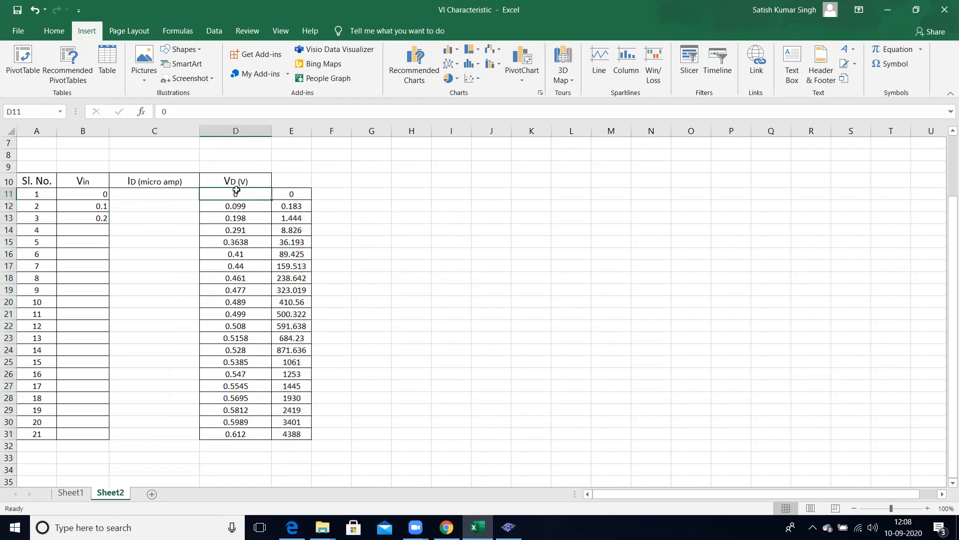
drag(236, 191, 291, 439)
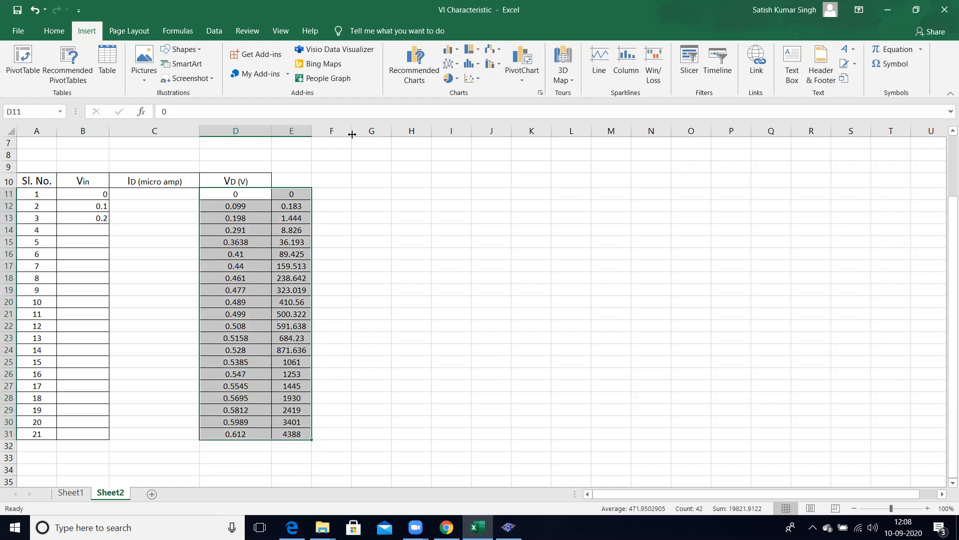
click(478, 82)
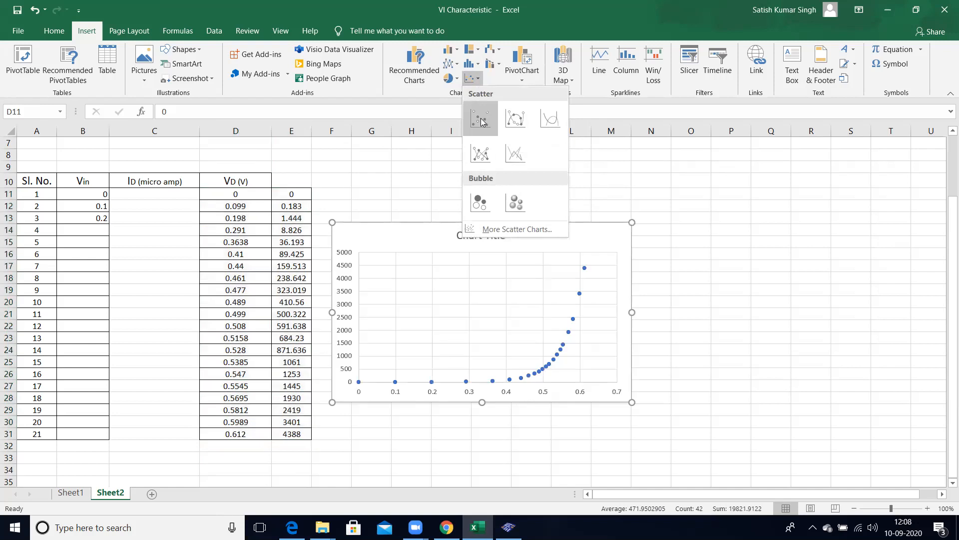
click(517, 121)
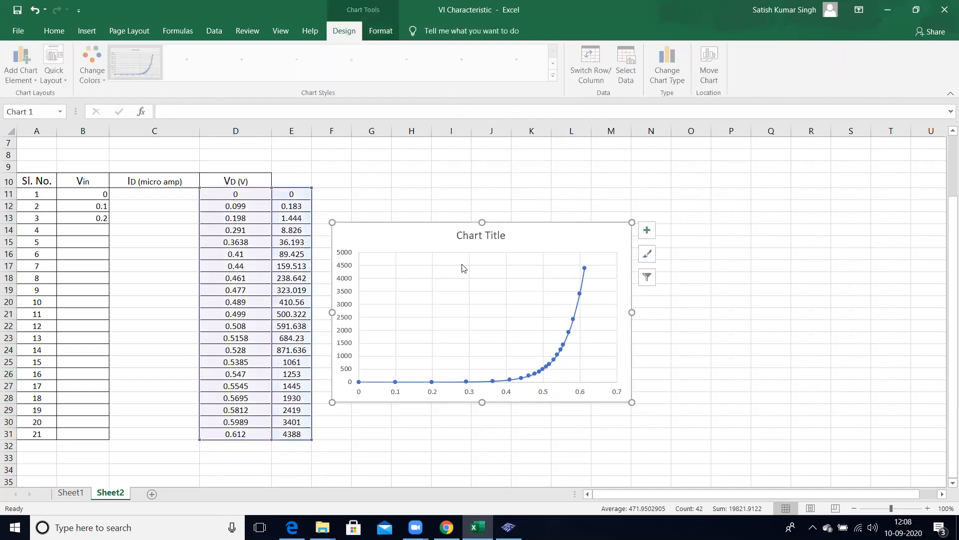
drag(459, 230, 571, 213)
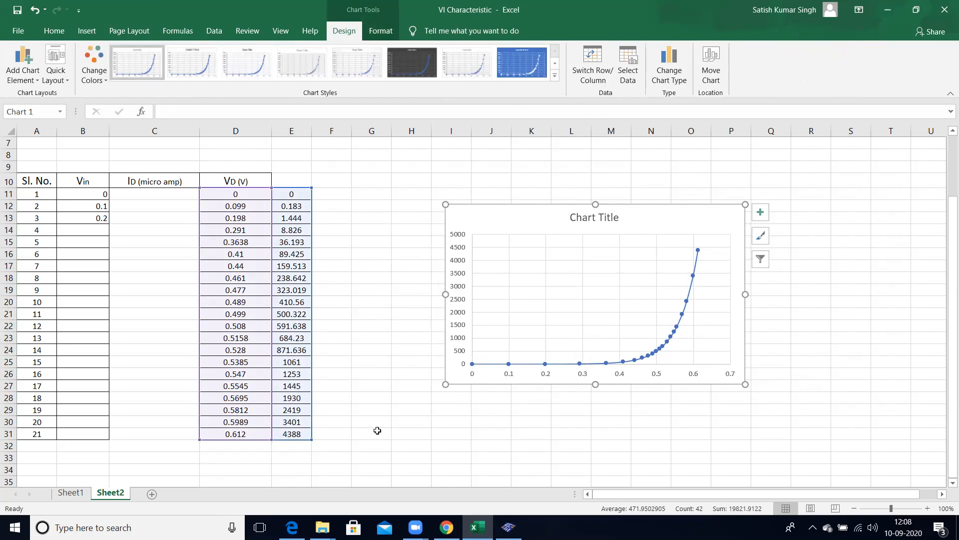
Examine the data points along the curve of the finished VI Characteristics of Diode chart on Sheet1
click(63, 494)
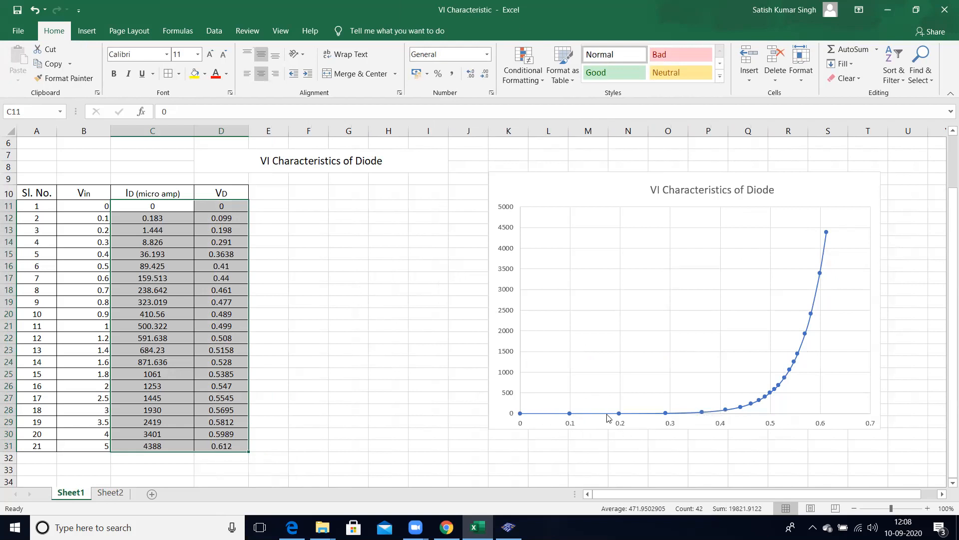
mouse_move(693, 416)
mouse_move(726, 412)
mouse_move(825, 238)
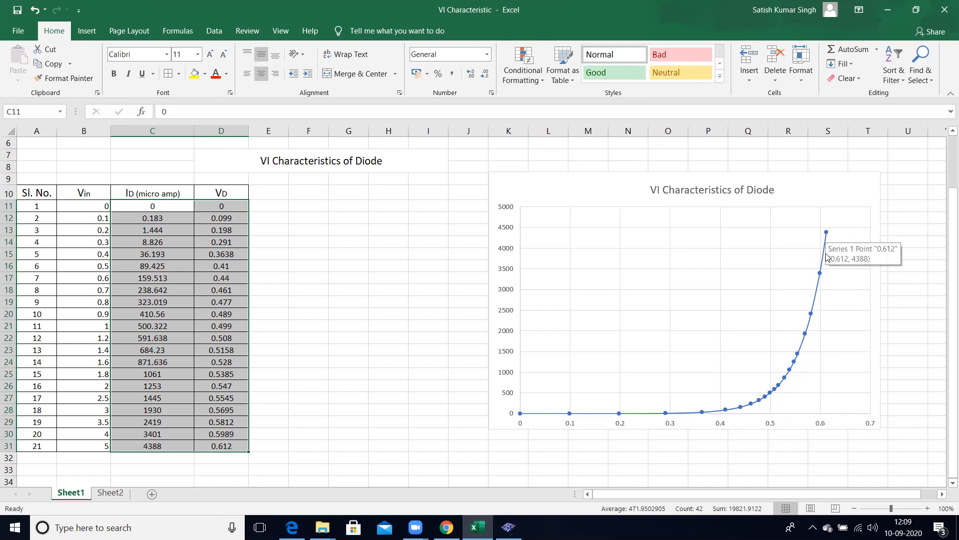
mouse_move(808, 333)
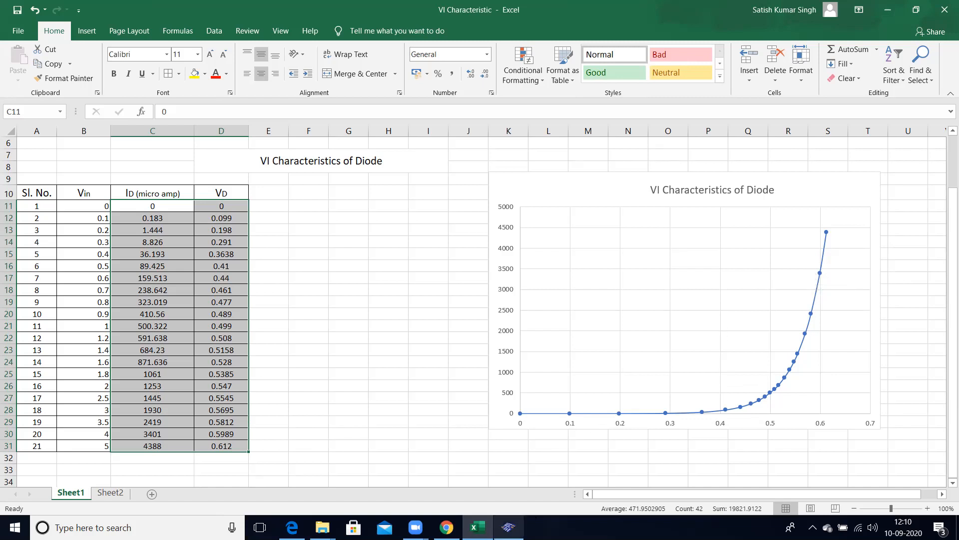
Switch back to Multisim and stop the running diode circuit simulation
click(508, 527)
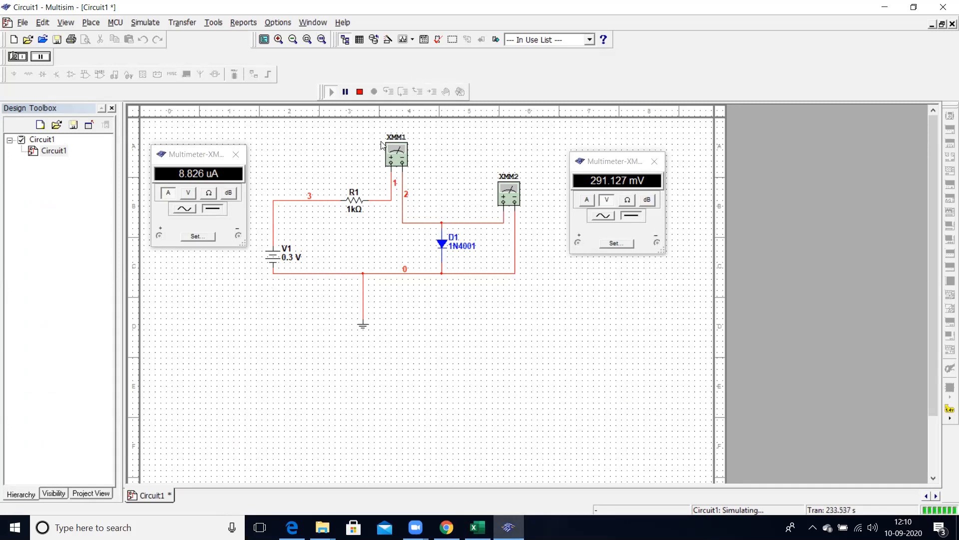
click(360, 92)
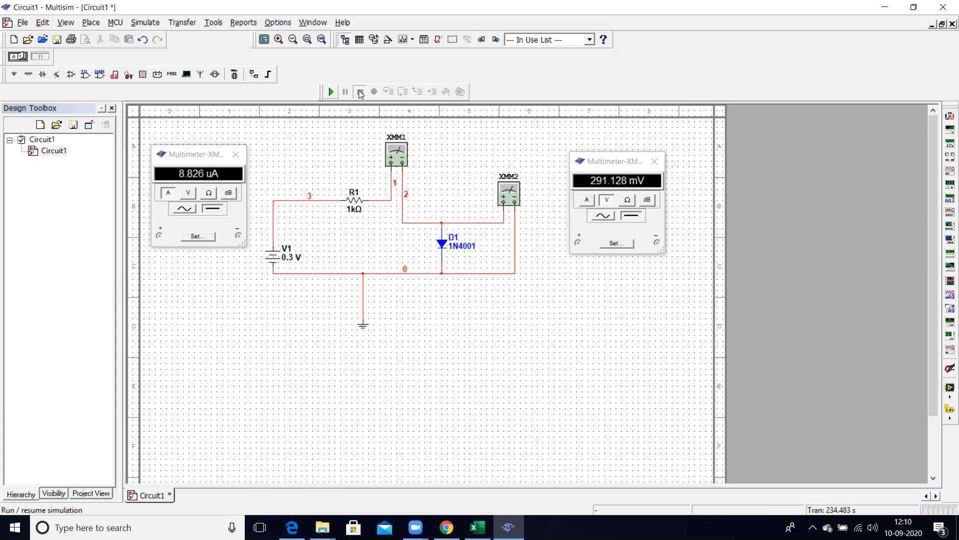